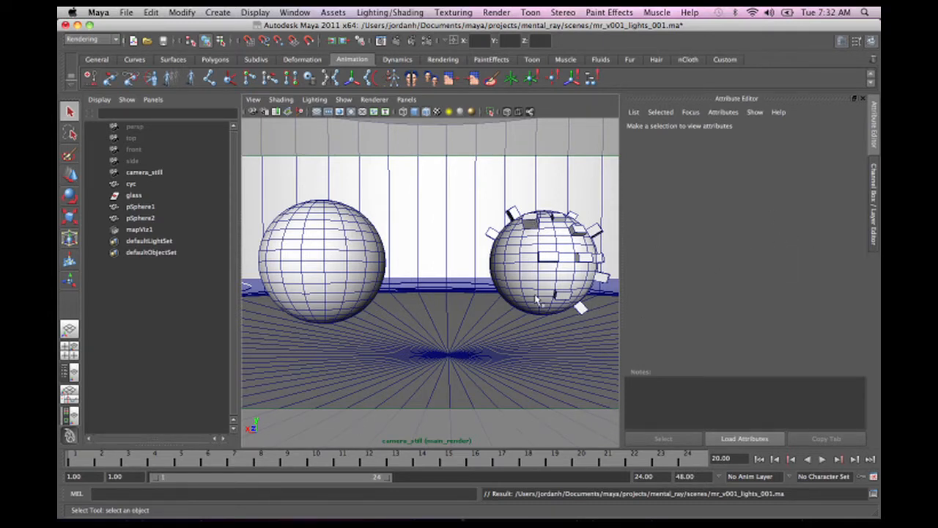
Create an area light at the centre of the set containing the two spheres.
{"action": "left_click_drag", "start_coordinate": [454, 265], "coordinate": [459, 309], "text": "alt"}
{"action": "key", "text": "space"}
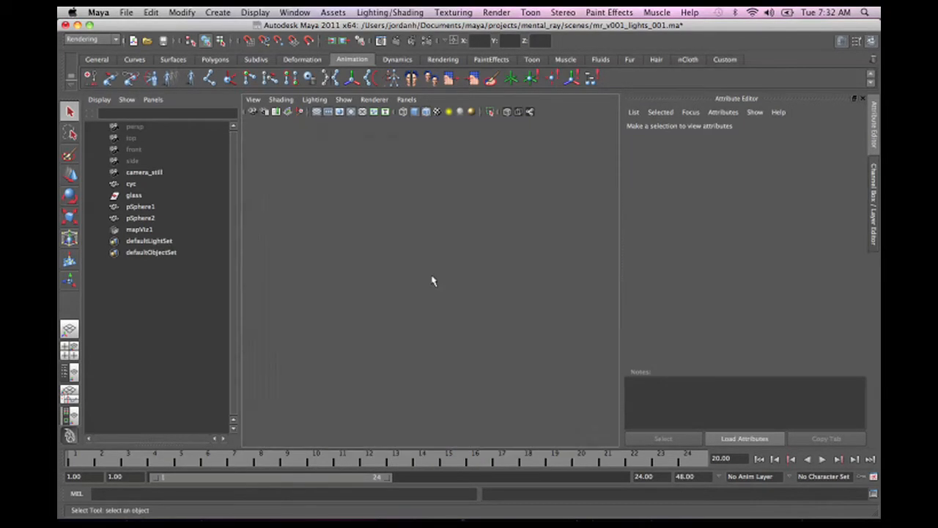
{"action": "left_click_drag", "start_coordinate": [406, 275], "coordinate": [411, 224], "text": "alt"}
{"action": "right_click_drag", "start_coordinate": [410, 224], "coordinate": [446, 256], "text": "alt"}
{"action": "middle_click_drag", "start_coordinate": [446, 255], "coordinate": [454, 269], "text": "alt"}
{"action": "left_click", "coordinate": [245, 300]}
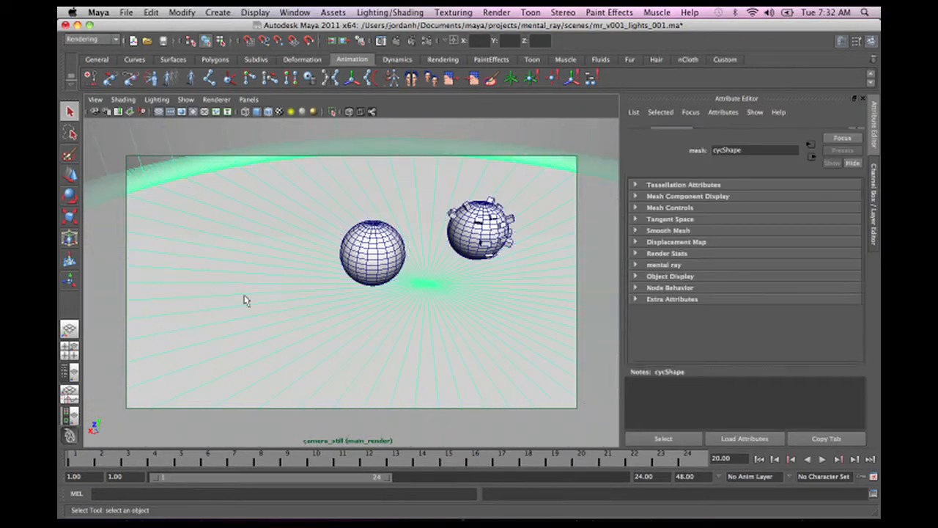
{"action": "right_click_drag", "start_coordinate": [436, 262], "coordinate": [386, 275], "text": "alt"}
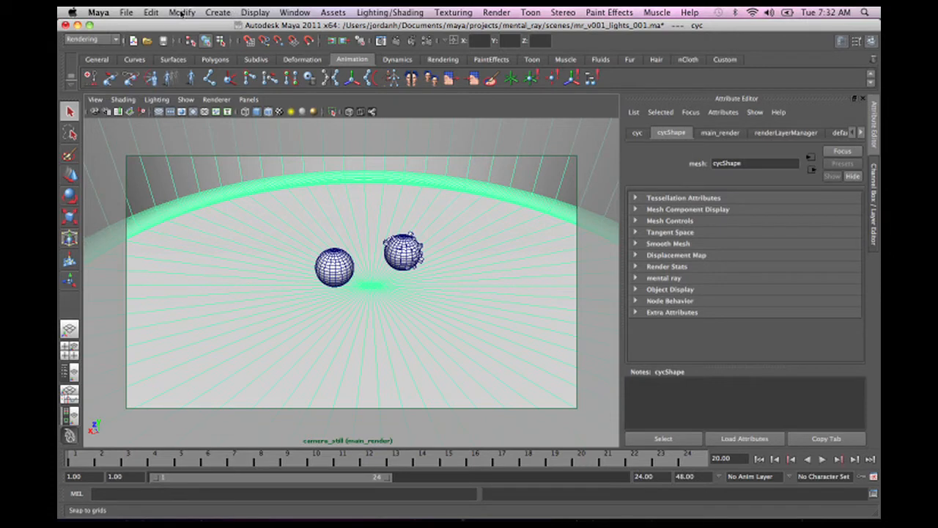
{"action": "left_click", "coordinate": [218, 12]}
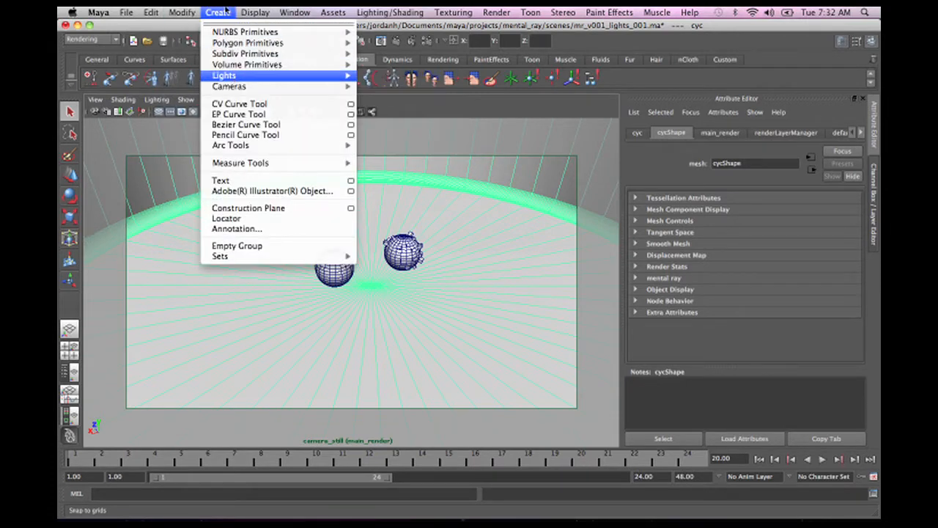
{"action": "mouse_move", "coordinate": [323, 75]}
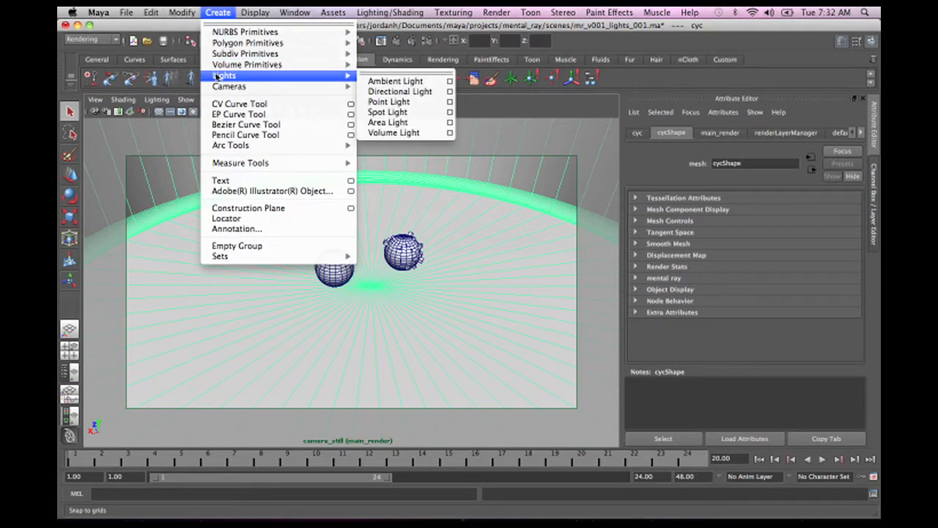
{"action": "left_click", "coordinate": [432, 125]}
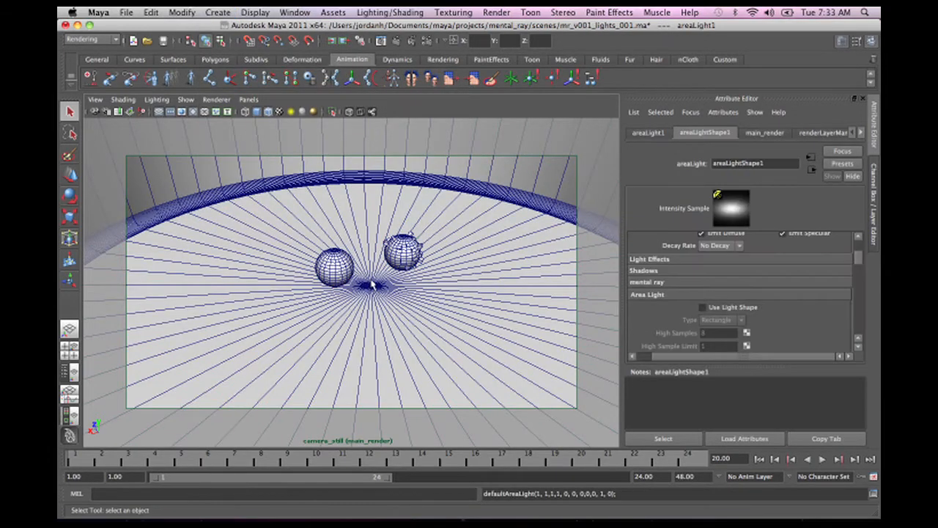
Raise the area light above the floor behind the spheres and scale it up until it spans wider than both.
{"action": "key", "text": "w"}
{"action": "left_click_drag", "start_coordinate": [373, 253], "coordinate": [440, 329]}
{"action": "key", "text": "r"}
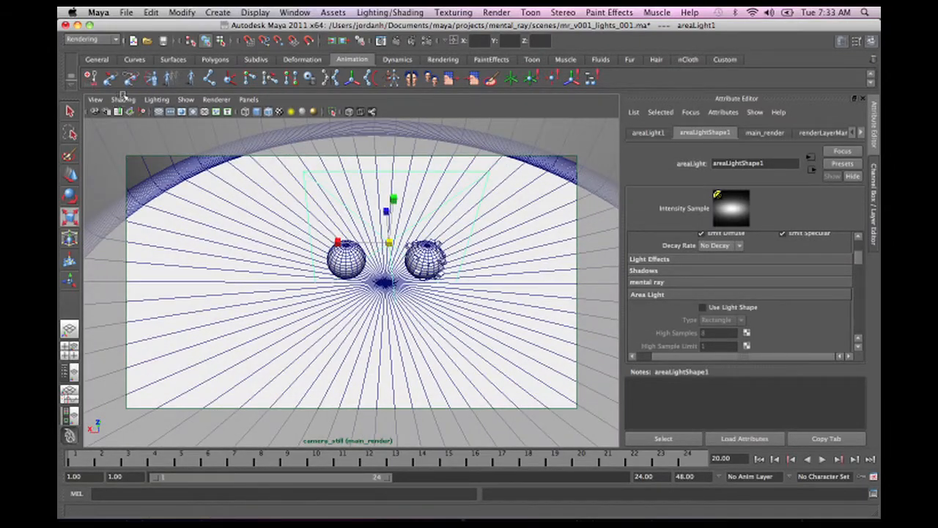
Display the viewport objects with the default material while keeping wireframe on shaded.
{"action": "left_click", "coordinate": [184, 99]}
{"action": "mouse_move", "coordinate": [123, 99]}
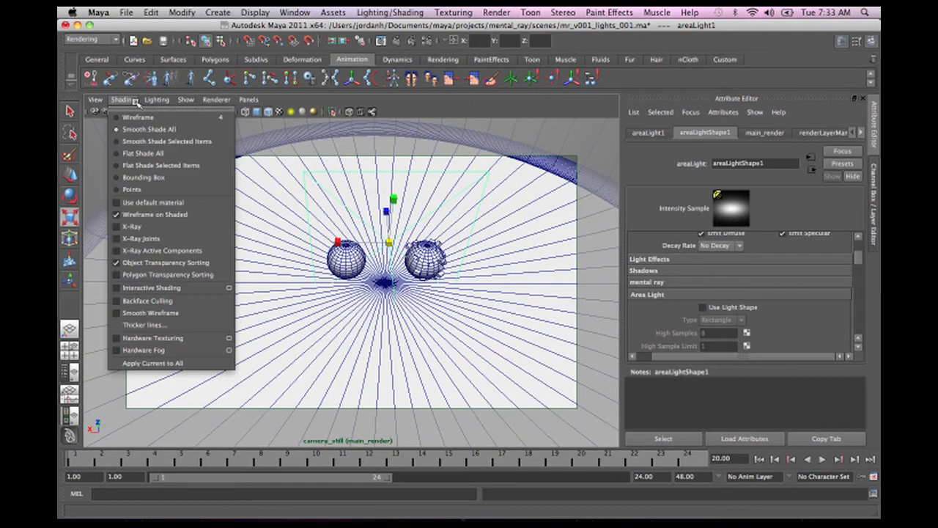
{"action": "left_click", "coordinate": [149, 203]}
Scale the area light's height down by a factor of about 0.69 and save the scene.
{"action": "mouse_move", "coordinate": [360, 310]}
{"action": "left_mouse_down", "text": "alt"}
{"action": "mouse_move", "coordinate": [260, 274]}
{"action": "mouse_move", "coordinate": [389, 276]}
{"action": "mouse_move", "coordinate": [365, 310]}
{"action": "left_mouse_up", "text": "alt"}
{"action": "middle_click_drag", "start_coordinate": [404, 278], "coordinate": [472, 264], "text": "alt"}
{"action": "left_click_drag", "start_coordinate": [472, 264], "coordinate": [470, 291], "text": "alt"}
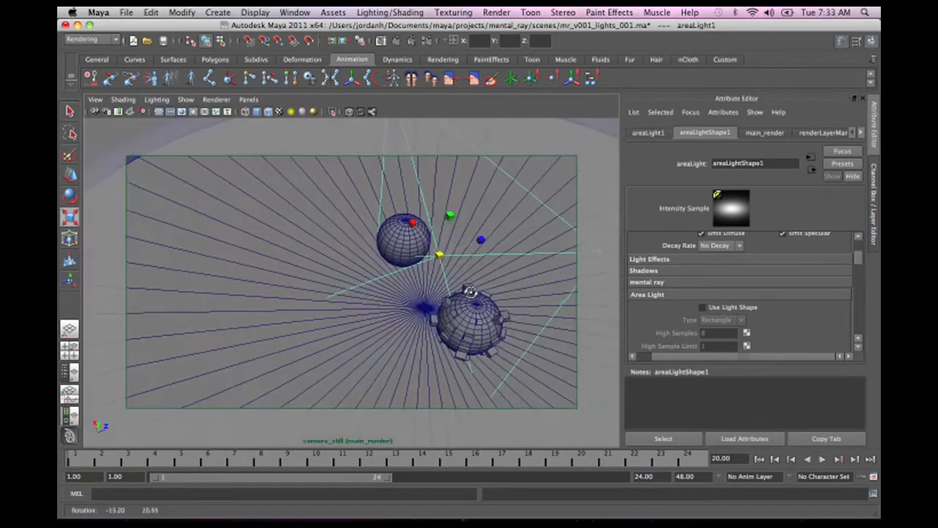
{"action": "middle_click_drag", "start_coordinate": [469, 291], "coordinate": [392, 286], "text": "alt"}
{"action": "right_click_drag", "start_coordinate": [392, 287], "coordinate": [293, 275], "text": "alt"}
{"action": "left_click_drag", "start_coordinate": [294, 275], "coordinate": [279, 210], "text": "alt"}
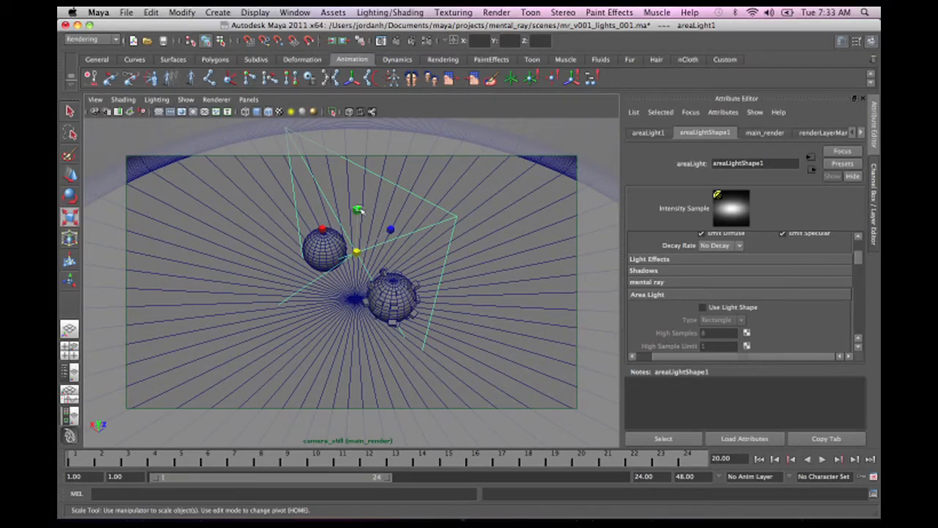
{"action": "left_click_drag", "start_coordinate": [360, 211], "coordinate": [356, 222]}
{"action": "key", "text": "q"}
{"action": "key", "text": "super+s"}
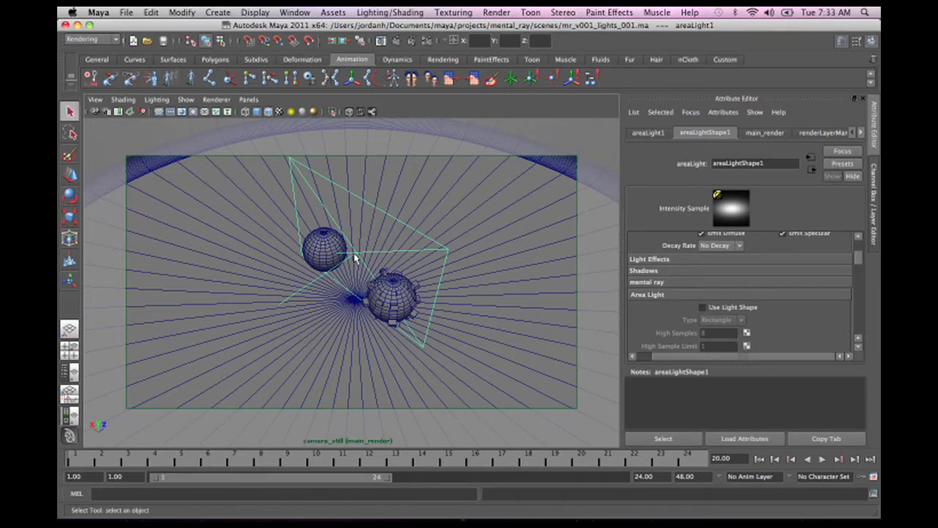
{"action": "left_click_drag", "start_coordinate": [355, 250], "coordinate": [376, 253], "text": "alt"}
{"action": "key", "text": "super+s"}
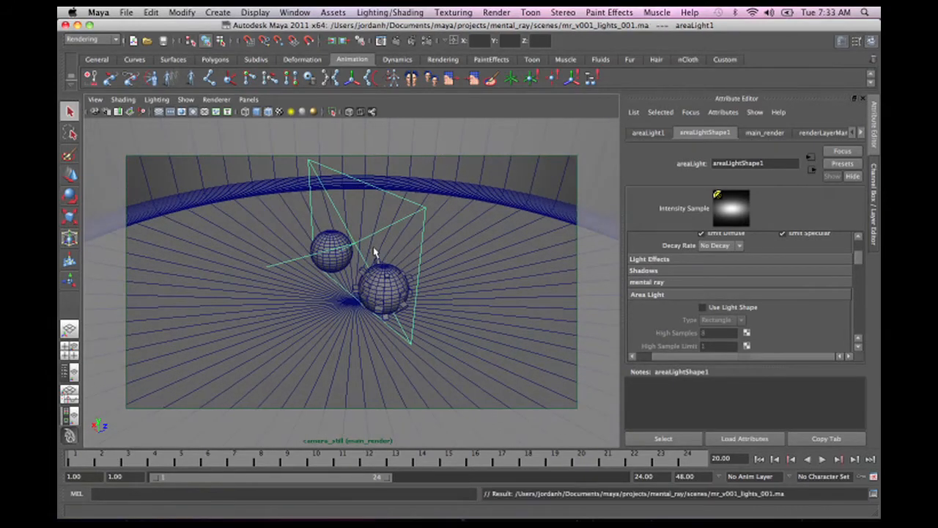
Undo the area light's last height scaling.
{"action": "key", "text": "z"}
{"action": "key", "text": "z"}
{"action": "key", "text": "z"}
{"action": "key", "text": "z"}
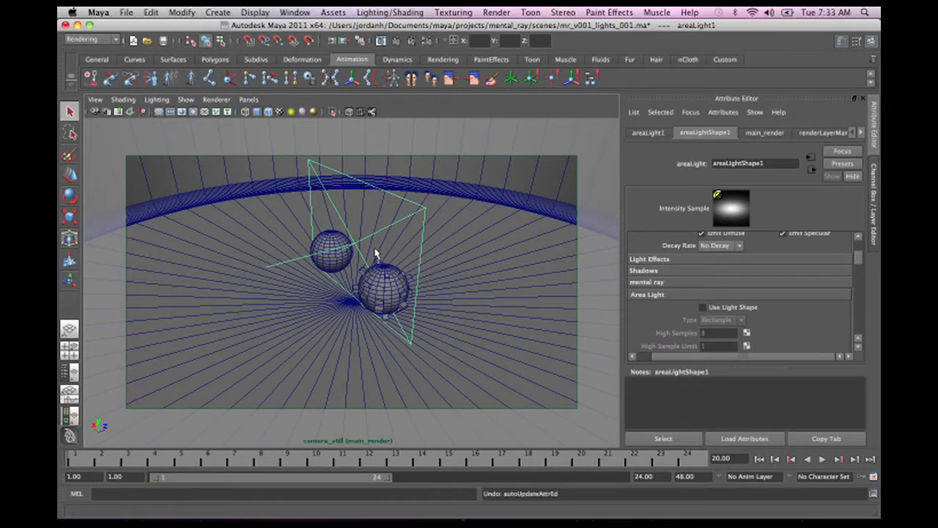
Rotate the area light by about -146 degrees around X and look through it to check where it aims.
{"action": "key", "text": "e"}
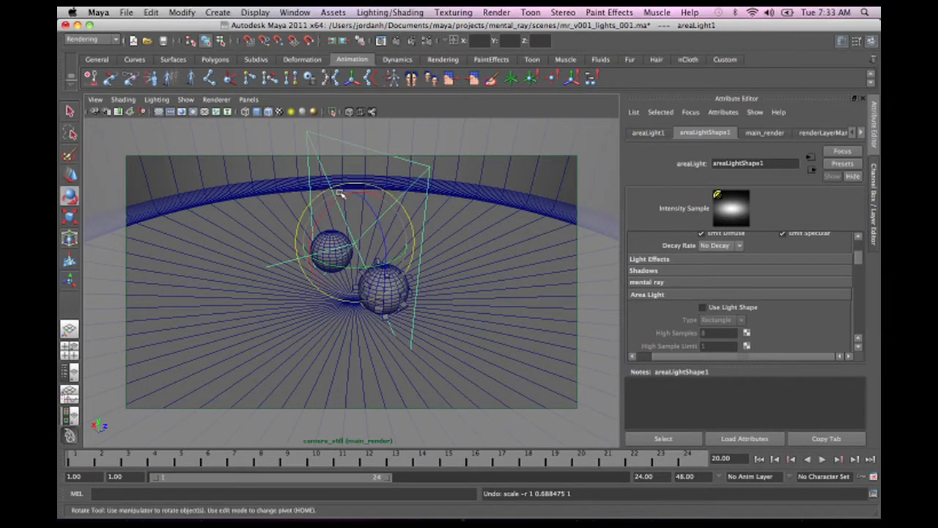
{"action": "left_click_drag", "start_coordinate": [339, 193], "coordinate": [366, 308]}
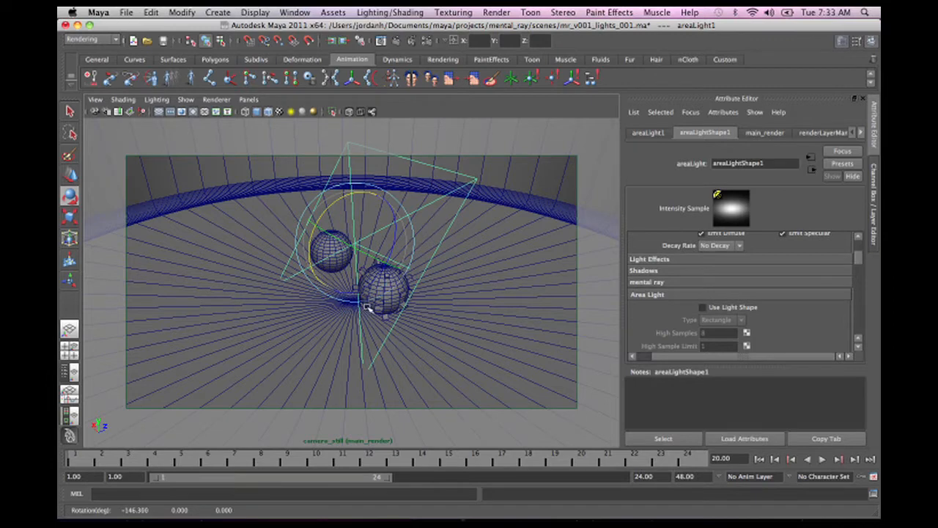
{"action": "left_click", "coordinate": [249, 99]}
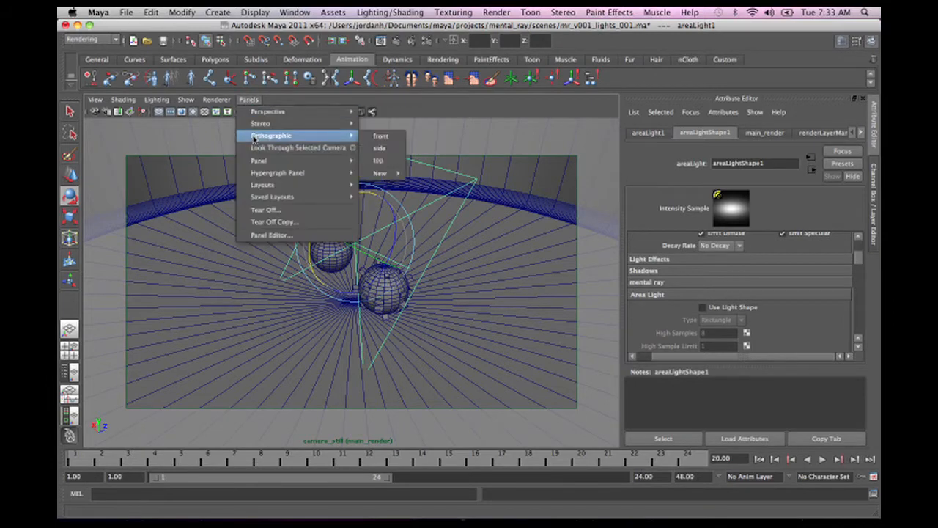
{"action": "left_click", "coordinate": [264, 147]}
{"action": "left_click_drag", "start_coordinate": [460, 341], "coordinate": [231, 247], "text": "alt"}
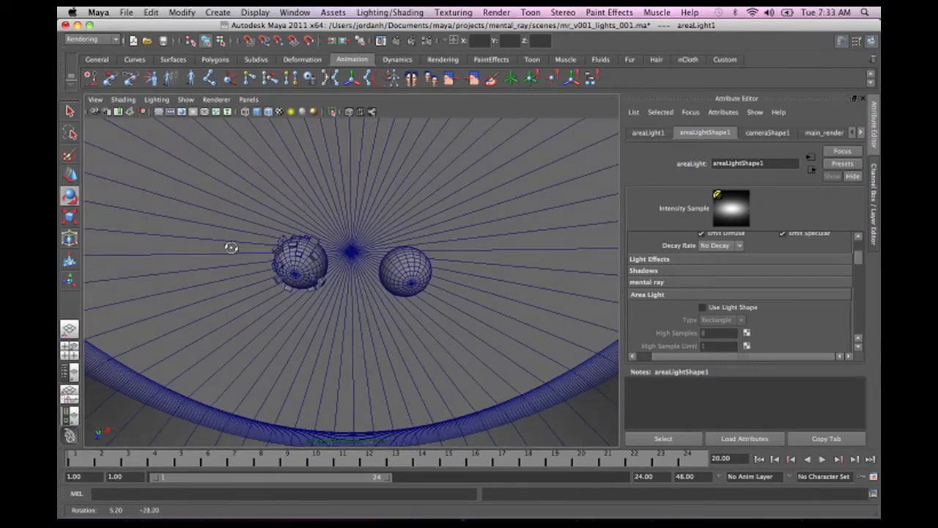
In the persp view, show the area light's aim manipulator and place its target at the floor centre between the spheres.
{"action": "key", "text": "space"}
{"action": "left_click_drag", "start_coordinate": [331, 217], "coordinate": [333, 192]}
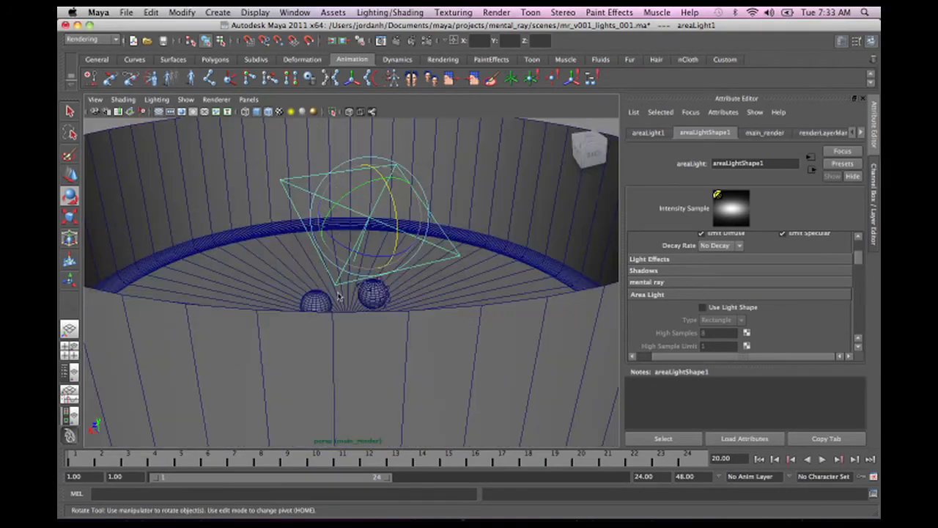
{"action": "left_click_drag", "start_coordinate": [338, 296], "coordinate": [340, 247], "text": "alt"}
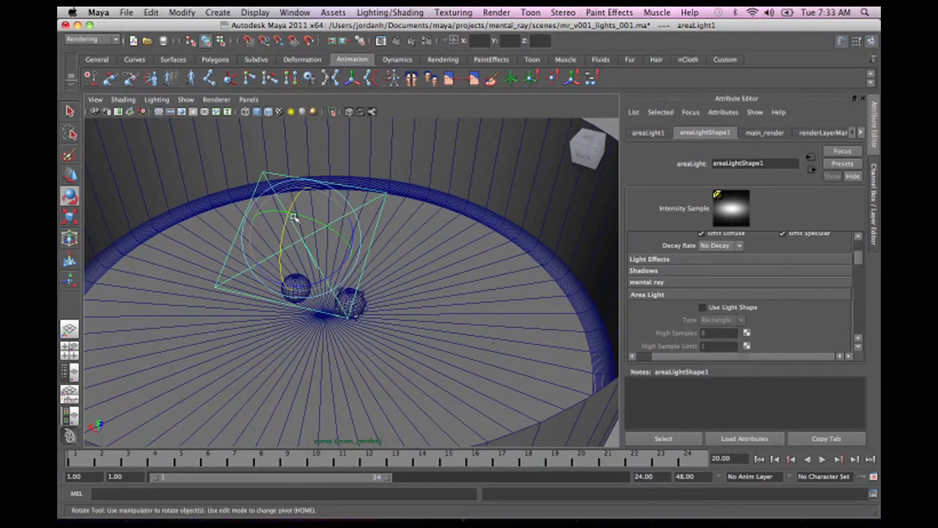
{"action": "left_click_drag", "start_coordinate": [245, 303], "coordinate": [455, 225], "text": "alt"}
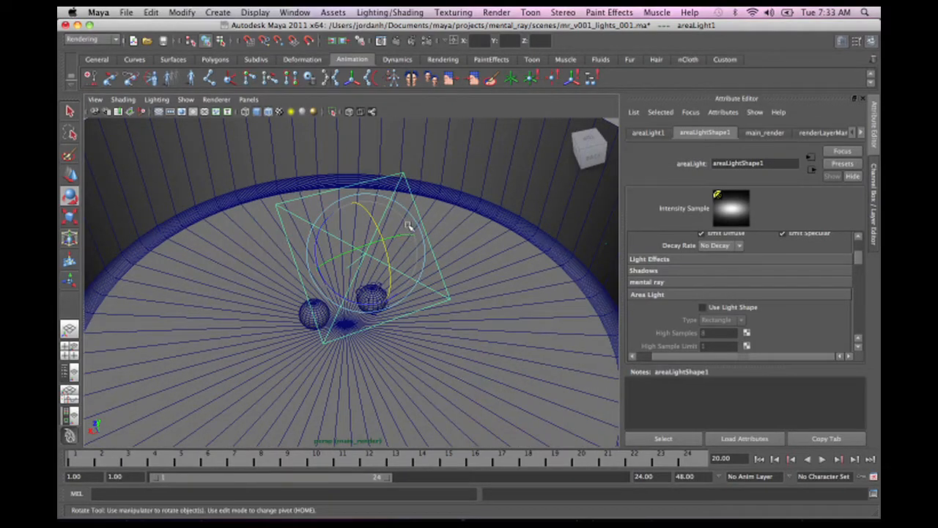
{"action": "key", "text": "t"}
{"action": "left_click_drag", "start_coordinate": [424, 301], "coordinate": [268, 77], "text": "alt"}
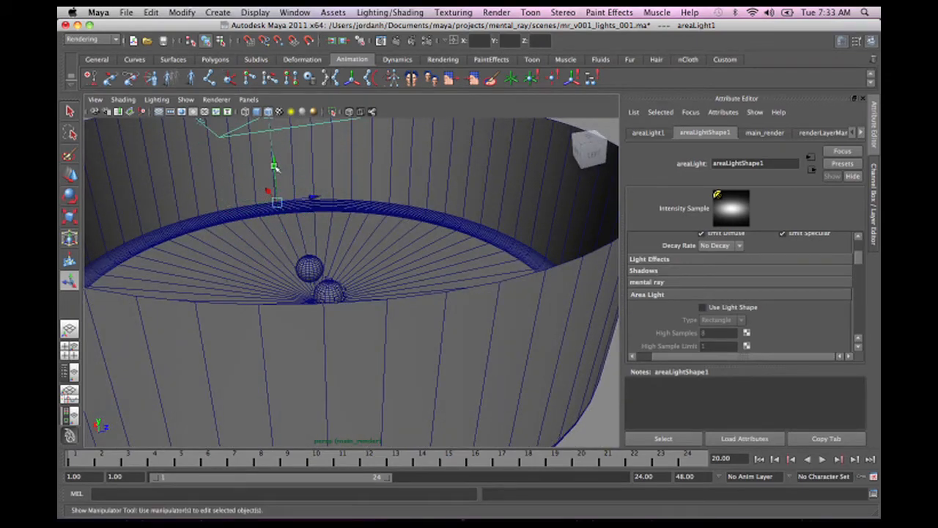
{"action": "left_click_drag", "start_coordinate": [274, 168], "coordinate": [353, 265]}
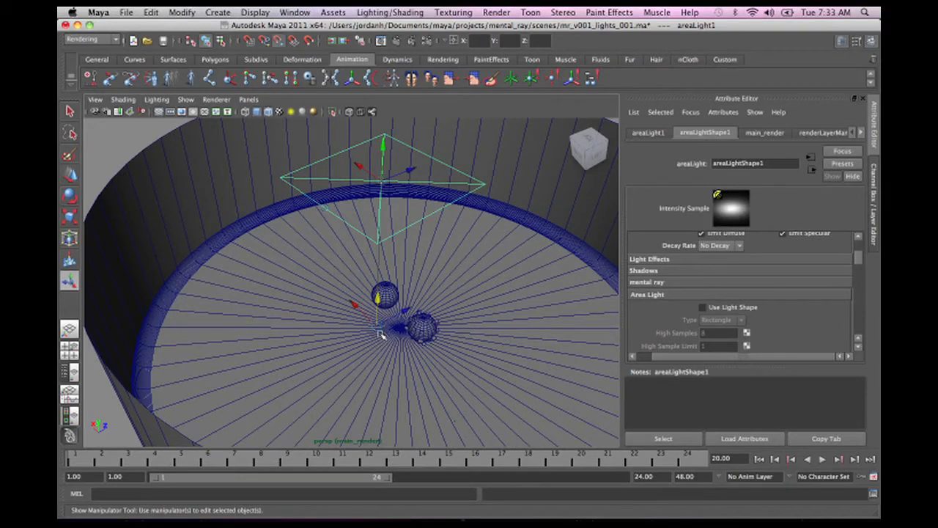
{"action": "left_click_drag", "start_coordinate": [380, 334], "coordinate": [392, 295]}
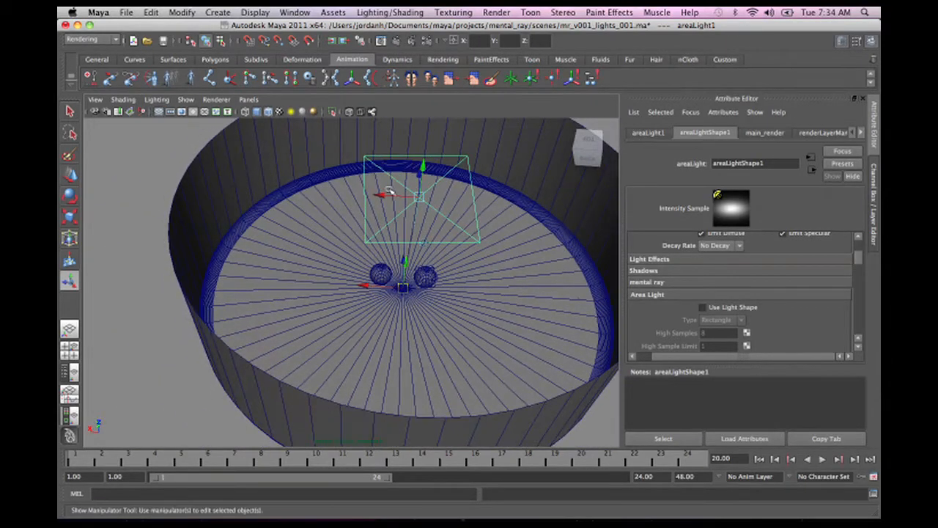
Move the area light out to the plain sphere's side of the set, raised above the floor and aimed at the centre.
{"action": "left_click_drag", "start_coordinate": [383, 193], "coordinate": [338, 261]}
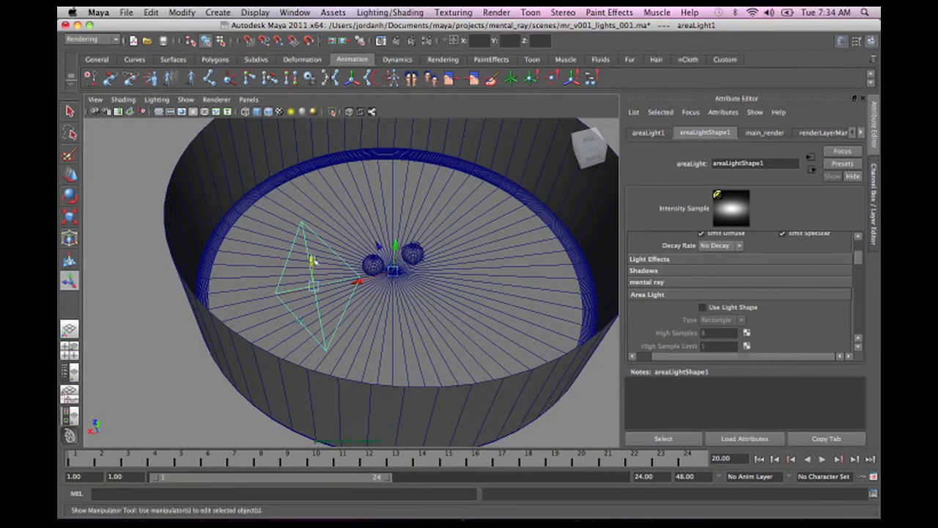
{"action": "left_click_drag", "start_coordinate": [396, 292], "coordinate": [393, 245], "text": "alt"}
{"action": "right_click_drag", "start_coordinate": [393, 296], "coordinate": [454, 272], "text": "alt"}
{"action": "middle_click_drag", "start_coordinate": [304, 233], "coordinate": [244, 333], "text": "alt"}
{"action": "left_click_drag", "start_coordinate": [301, 282], "coordinate": [382, 303], "text": "alt"}
{"action": "left_click_drag", "start_coordinate": [268, 360], "coordinate": [336, 388]}
{"action": "left_click_drag", "start_coordinate": [361, 370], "coordinate": [338, 359], "text": "alt"}
{"action": "left_click_drag", "start_coordinate": [202, 387], "coordinate": [247, 384]}
{"action": "left_click_drag", "start_coordinate": [438, 410], "coordinate": [403, 398], "text": "alt"}
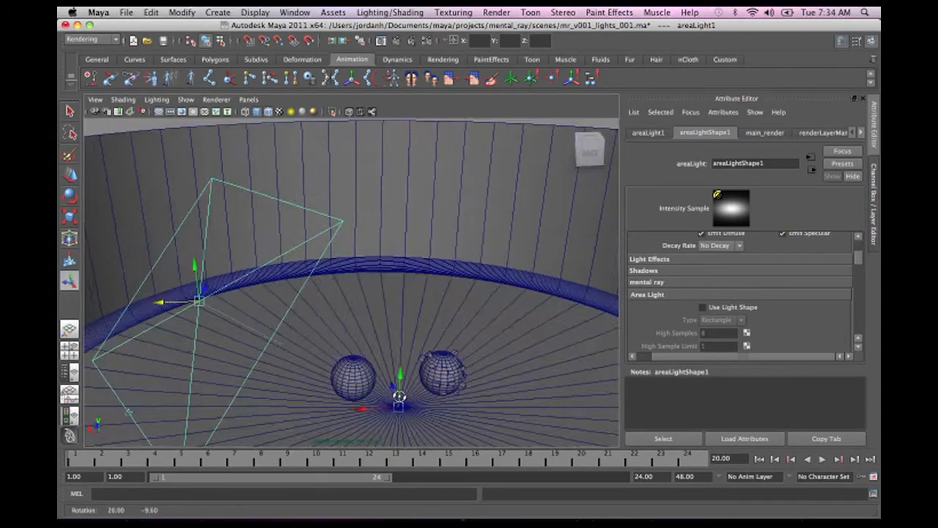
Frame both spheres through camera_still and render a test image with mental ray.
{"action": "right_click_drag", "start_coordinate": [404, 398], "coordinate": [528, 366], "text": "alt"}
{"action": "middle_click_drag", "start_coordinate": [441, 286], "coordinate": [332, 186], "text": "alt"}
{"action": "left_click", "coordinate": [250, 100]}
{"action": "mouse_move", "coordinate": [326, 111]}
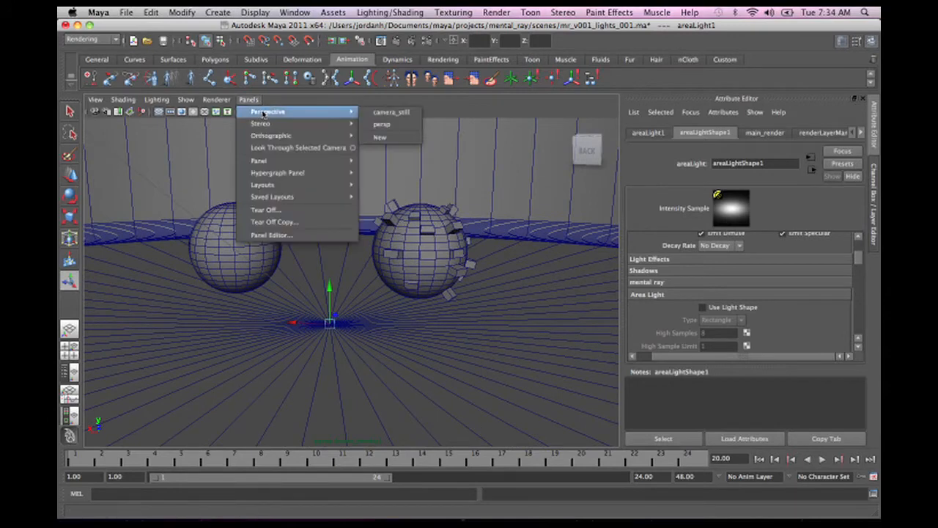
{"action": "left_click", "coordinate": [410, 113]}
{"action": "left_click_drag", "start_coordinate": [337, 290], "coordinate": [375, 264], "text": "alt"}
{"action": "right_click_drag", "start_coordinate": [399, 273], "coordinate": [462, 261], "text": "alt"}
{"action": "left_click_drag", "start_coordinate": [396, 306], "coordinate": [383, 293], "text": "alt"}
{"action": "middle_click_drag", "start_coordinate": [383, 292], "coordinate": [381, 291], "text": "alt"}
{"action": "mouse_move", "coordinate": [381, 291]}
{"action": "left_mouse_down", "text": "alt"}
{"action": "mouse_move", "coordinate": [400, 308]}
{"action": "mouse_move", "coordinate": [325, 331]}
{"action": "mouse_move", "coordinate": [357, 318]}
{"action": "mouse_move", "coordinate": [360, 293]}
{"action": "mouse_move", "coordinate": [379, 295]}
{"action": "mouse_move", "coordinate": [352, 309]}
{"action": "mouse_move", "coordinate": [370, 292]}
{"action": "left_mouse_up", "text": "alt"}
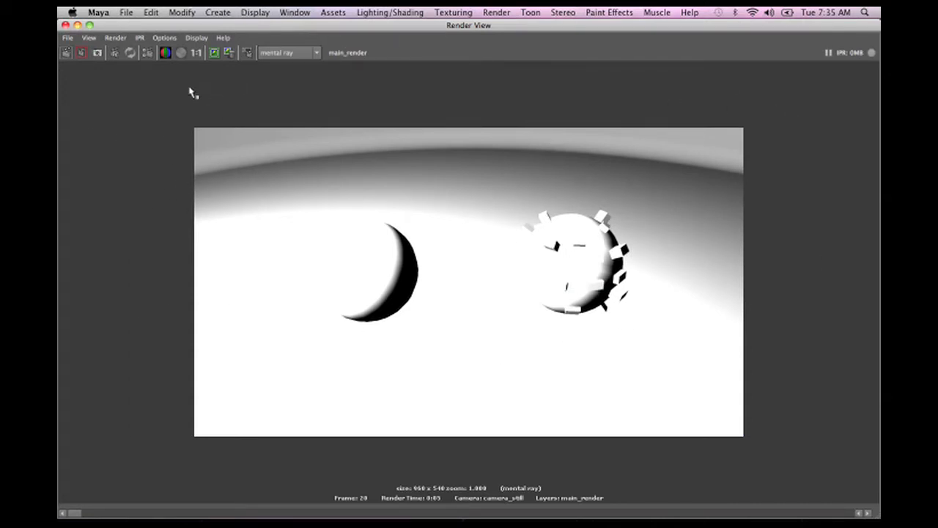
{"action": "left_click", "coordinate": [78, 25]}
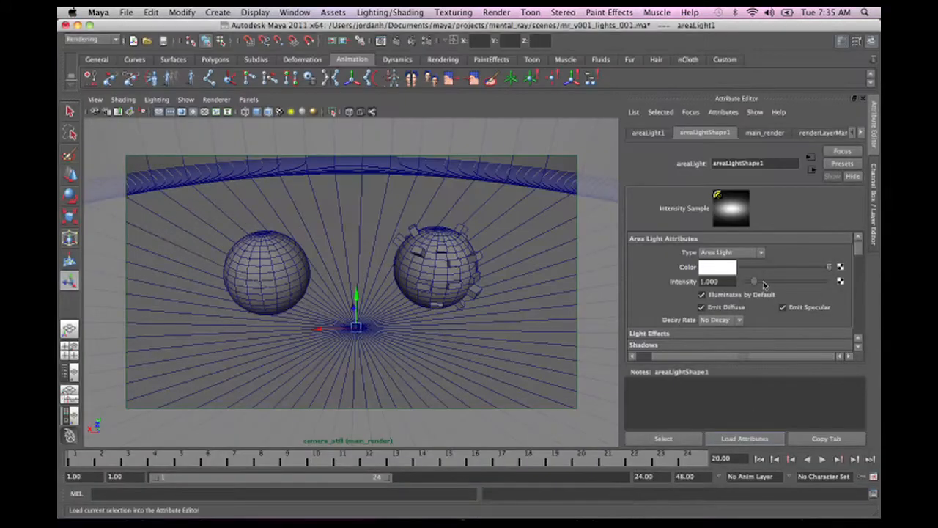
Enable ray trace shadows in the area light's shadow attributes.
{"action": "mouse_move", "coordinate": [862, 252]}
{"action": "left_mouse_down"}
{"action": "mouse_move", "coordinate": [860, 279]}
{"action": "mouse_move", "coordinate": [857, 258]}
{"action": "left_mouse_up"}
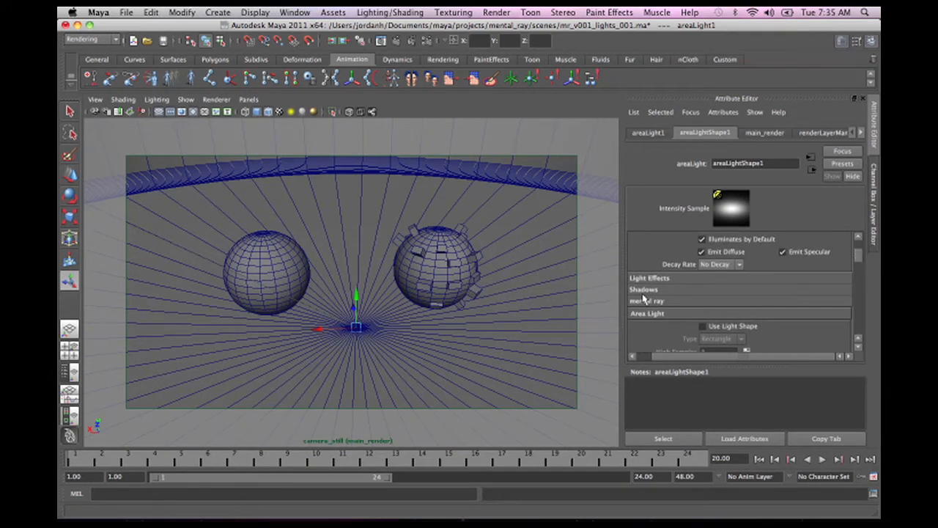
{"action": "left_click", "coordinate": [674, 290]}
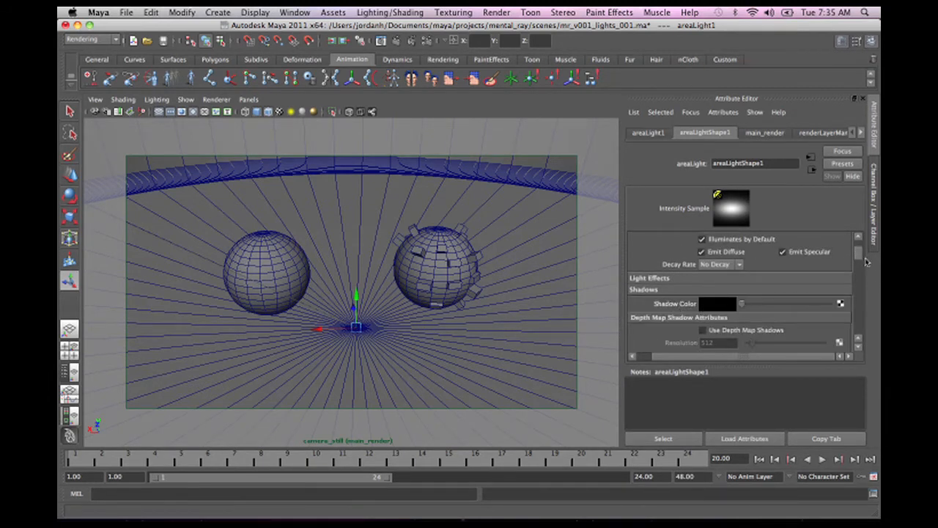
{"action": "left_click_drag", "start_coordinate": [859, 253], "coordinate": [853, 282]}
{"action": "left_click", "coordinate": [726, 252]}
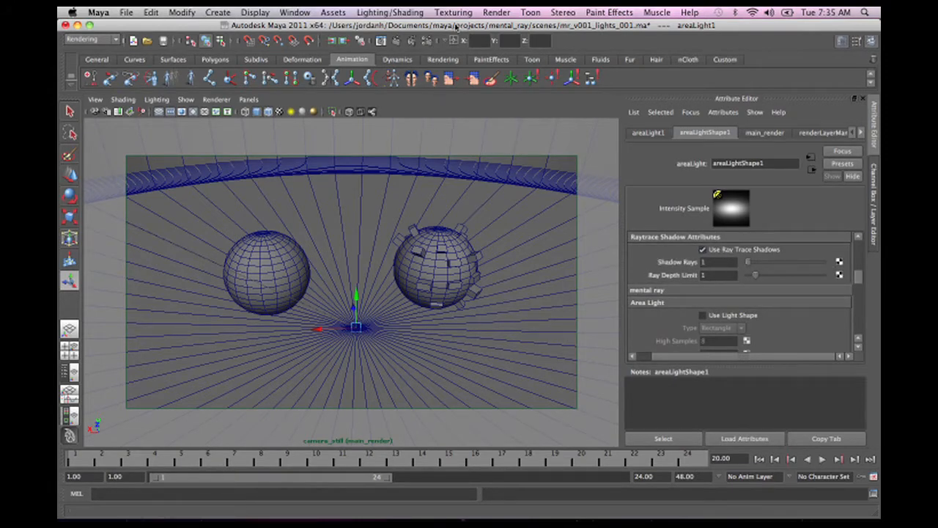
Re-render the camera_still view with mental ray to check the area light's ray traced shadows.
{"action": "left_click", "coordinate": [415, 41]}
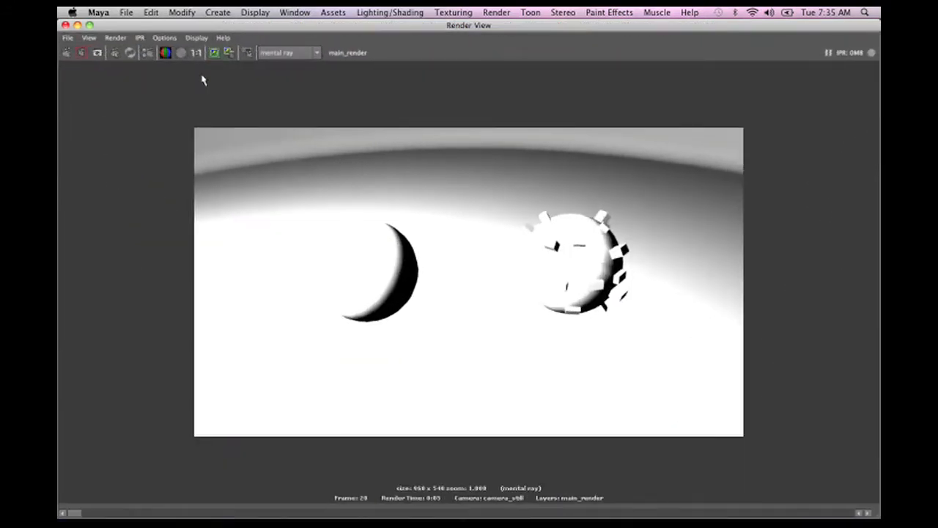
{"action": "left_click", "coordinate": [81, 53]}
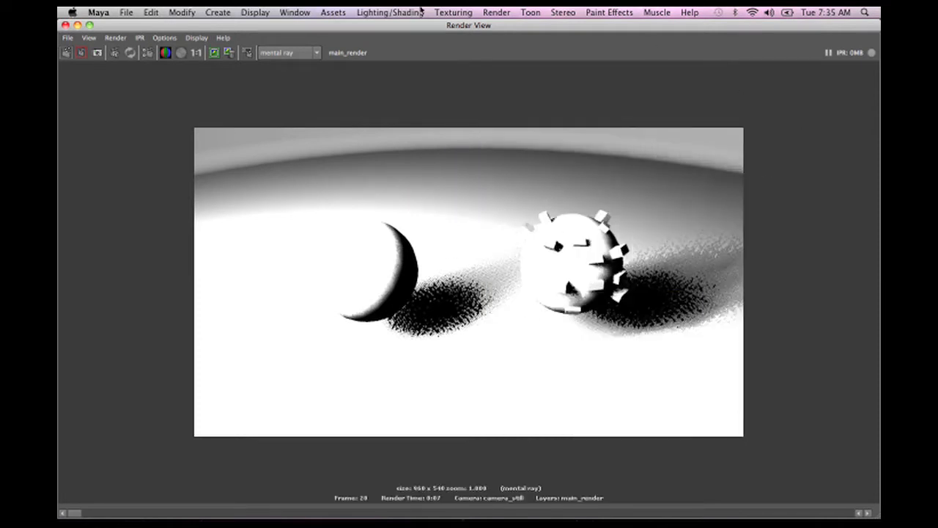
{"action": "left_click", "coordinate": [77, 26]}
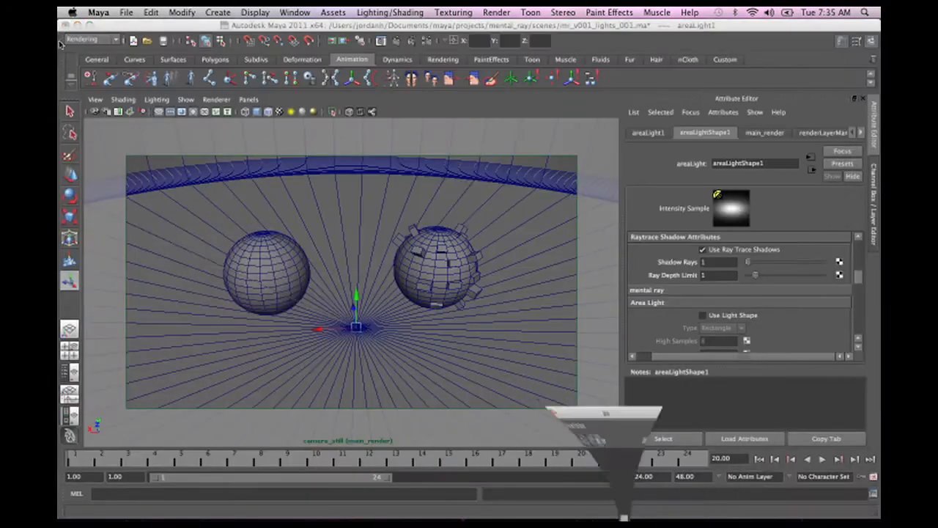
{"action": "right_click_drag", "start_coordinate": [382, 295], "coordinate": [239, 269], "text": "alt"}
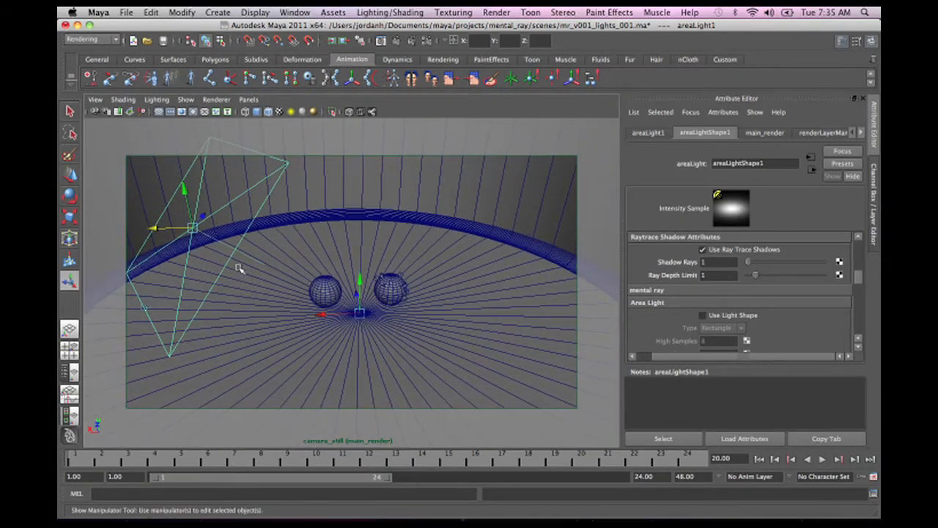
Scale the area light down uniformly.
{"action": "key", "text": "r"}
{"action": "left_click_drag", "start_coordinate": [192, 229], "coordinate": [61, 238]}
{"action": "left_click_drag", "start_coordinate": [193, 223], "coordinate": [114, 224]}
Frame both spheres side by side through camera_still and render the resized area light with mental ray.
{"action": "left_click_drag", "start_coordinate": [428, 310], "coordinate": [373, 304], "text": "alt"}
{"action": "right_click_drag", "start_coordinate": [373, 304], "coordinate": [465, 288], "text": "alt"}
{"action": "middle_click_drag", "start_coordinate": [465, 288], "coordinate": [433, 282], "text": "alt"}
{"action": "left_click_drag", "start_coordinate": [434, 282], "coordinate": [465, 335], "text": "alt"}
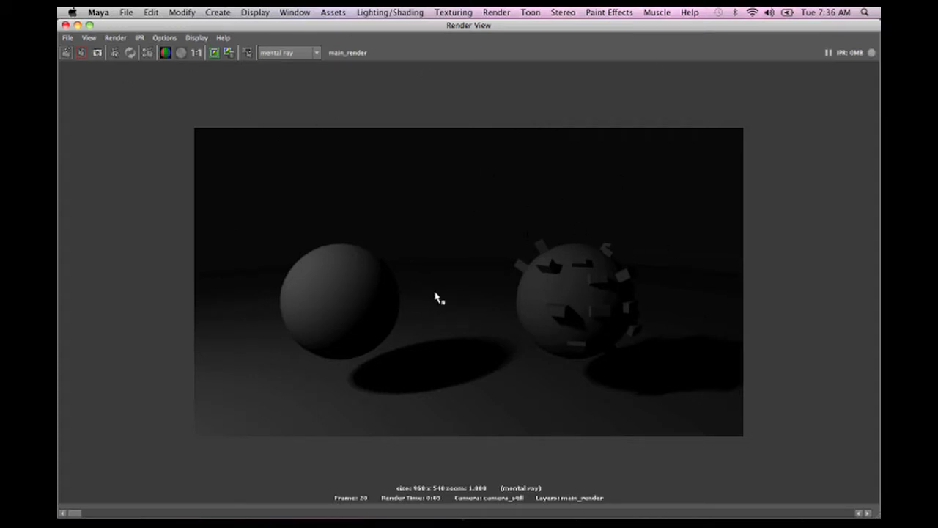
{"action": "left_click", "coordinate": [77, 26]}
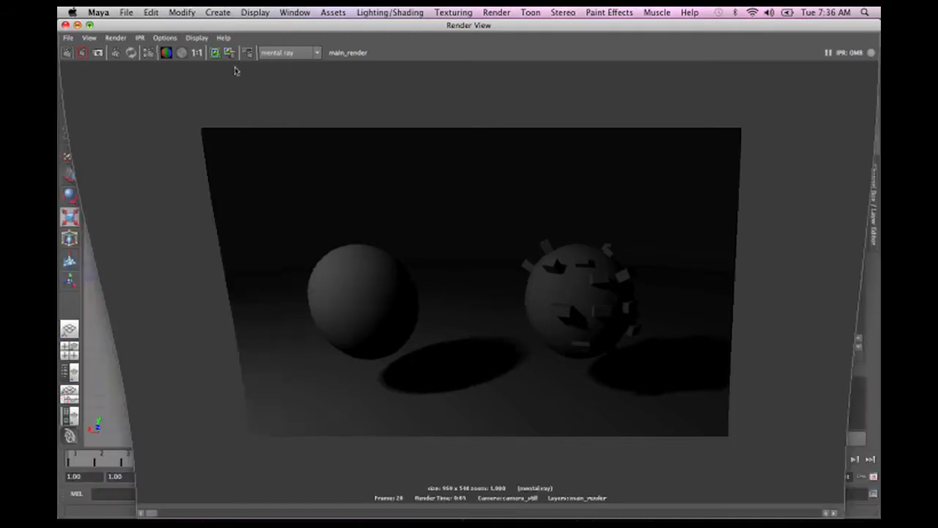
Reframe both spheres from a higher angle through camera_still and render the view with mental ray.
{"action": "left_click_drag", "start_coordinate": [313, 283], "coordinate": [369, 262], "text": "alt"}
{"action": "left_click_drag", "start_coordinate": [389, 323], "coordinate": [364, 256], "text": "alt"}
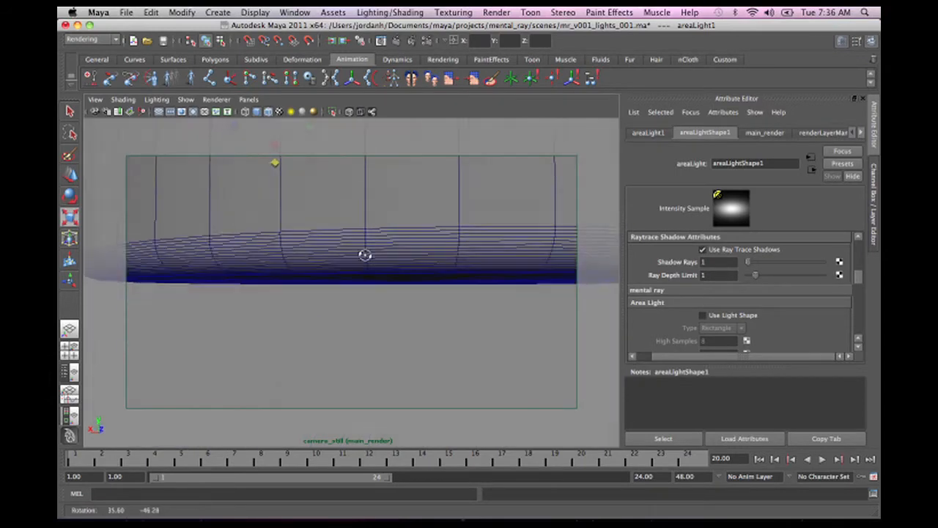
{"action": "right_click_drag", "start_coordinate": [364, 256], "coordinate": [471, 275], "text": "alt"}
{"action": "left_click_drag", "start_coordinate": [471, 275], "coordinate": [382, 351], "text": "alt"}
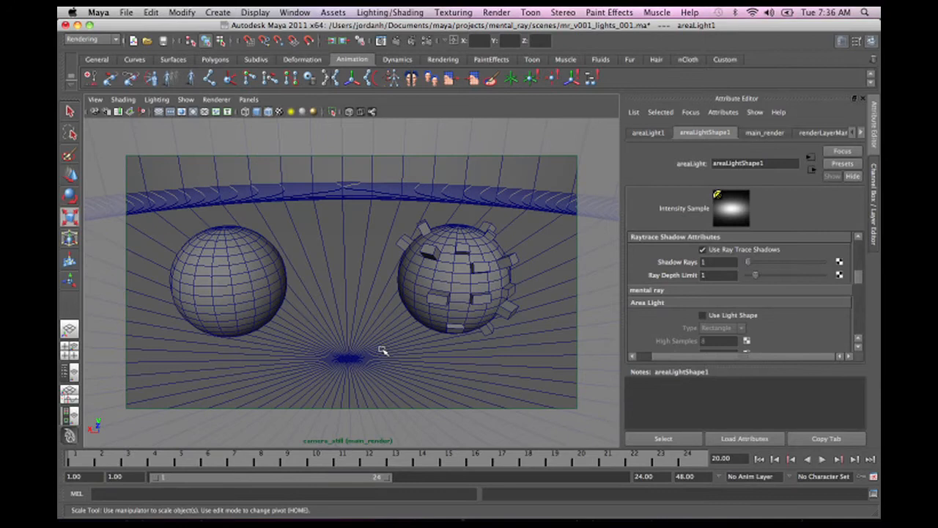
{"action": "left_click", "coordinate": [381, 41]}
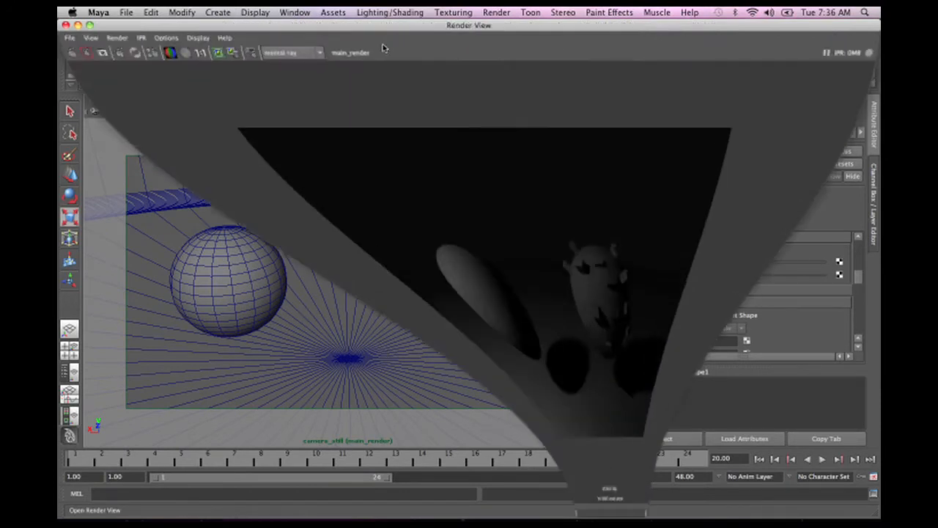
{"action": "left_click", "coordinate": [66, 52]}
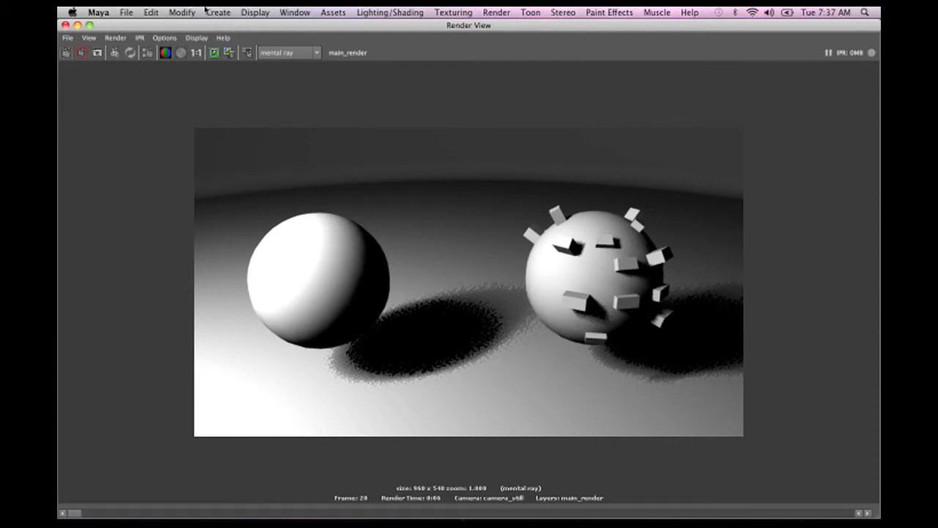
{"action": "left_click", "coordinate": [77, 25]}
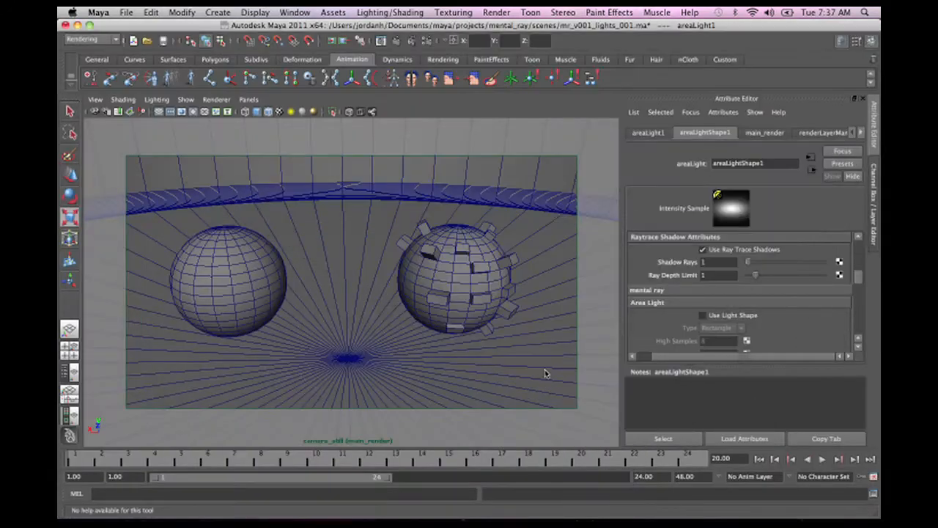
Switch the workspace to side-by-side persp and camera_still views with the area light visible in persp.
{"action": "key", "text": "space"}
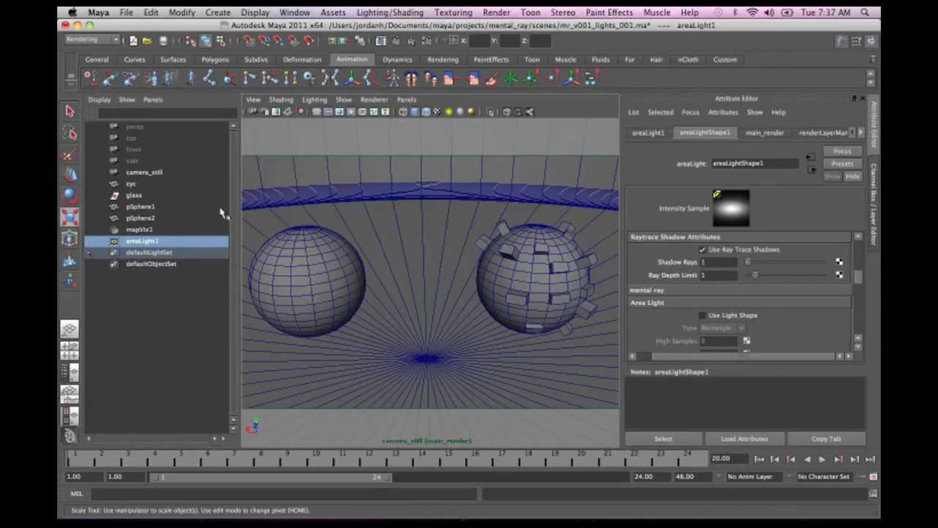
{"action": "key", "text": "space"}
{"action": "left_click_drag", "start_coordinate": [164, 222], "coordinate": [126, 219]}
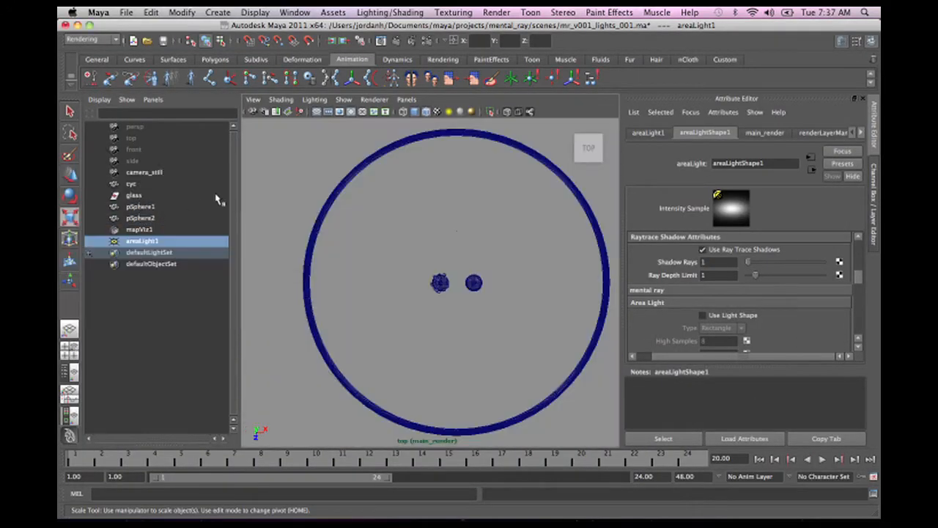
{"action": "key", "text": "space"}
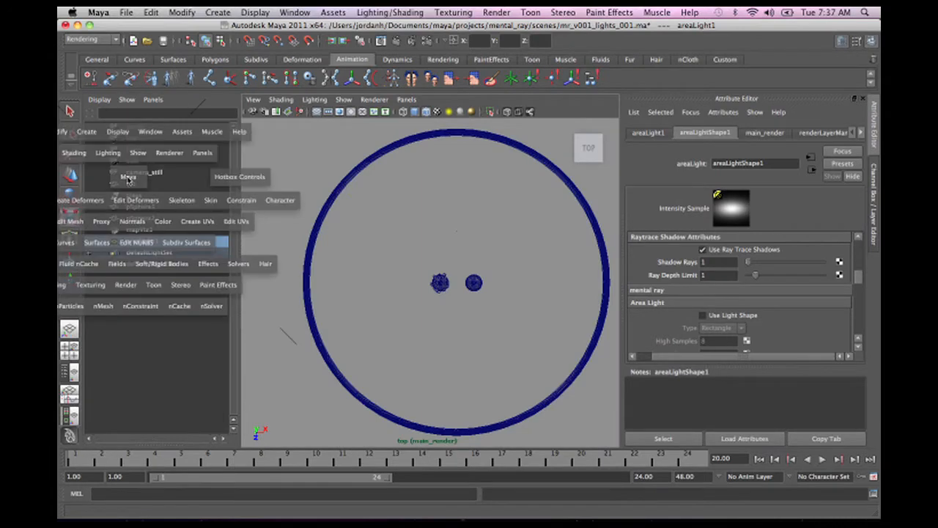
{"action": "left_click_drag", "start_coordinate": [133, 182], "coordinate": [134, 161]}
{"action": "key", "text": "space"}
{"action": "scroll", "coordinate": [214, 219], "scroll_direction": "up", "scroll_amount": 4}
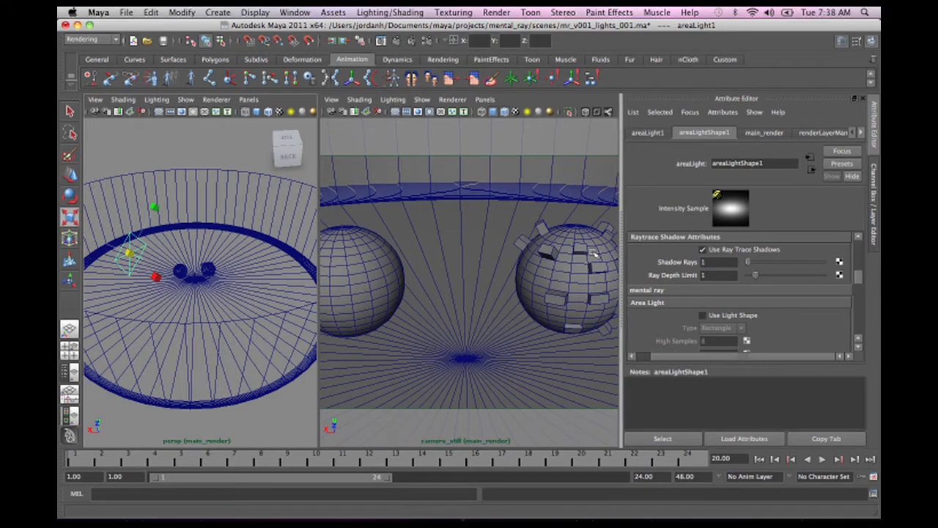
Widen the Attribute Editor and collapse the area light's mental ray, raytrace shadow and general shadow sections.
{"action": "left_click_drag", "start_coordinate": [621, 261], "coordinate": [513, 261]}
{"action": "left_click", "coordinate": [511, 303]}
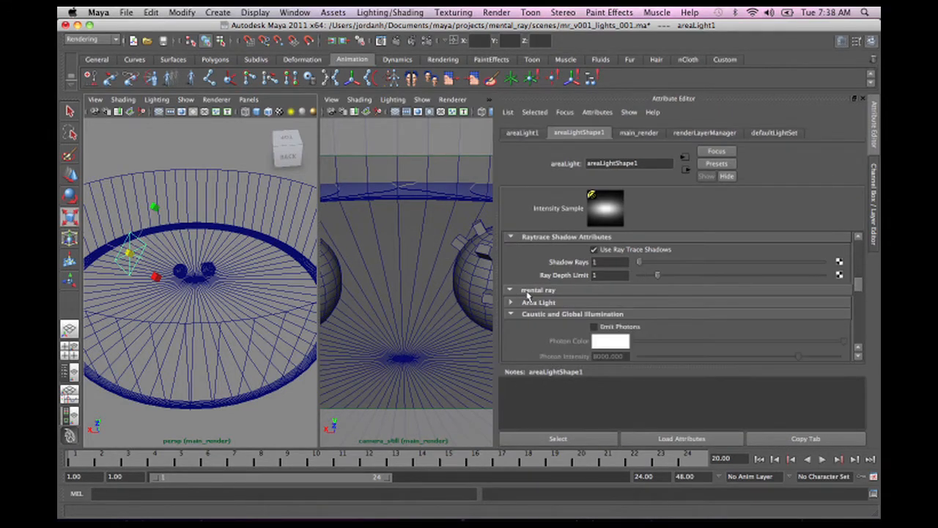
{"action": "left_click", "coordinate": [512, 290]}
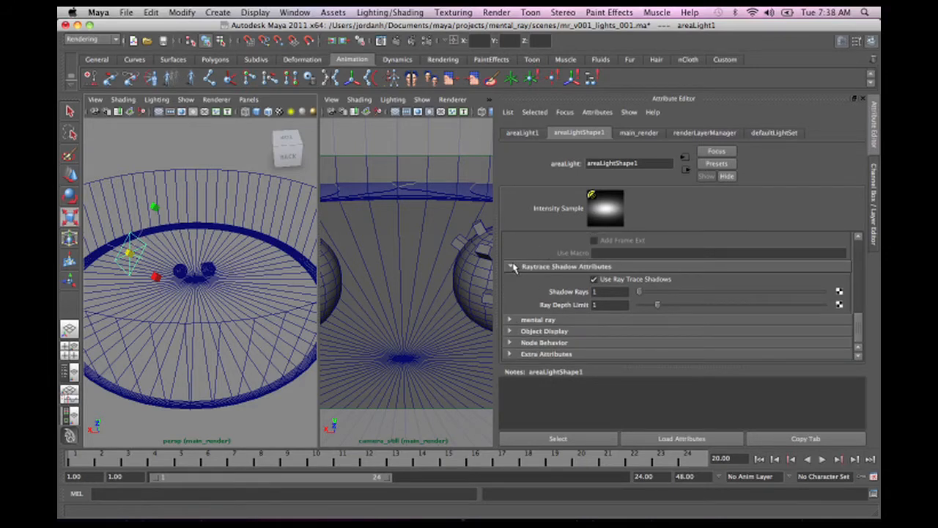
{"action": "left_click", "coordinate": [513, 266]}
{"action": "scroll", "coordinate": [857, 331], "scroll_direction": "up", "scroll_amount": 10}
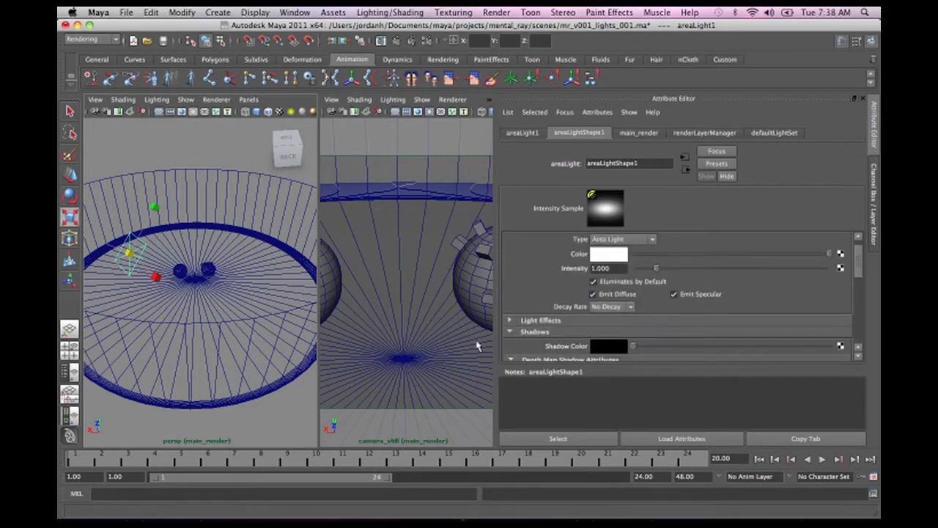
{"action": "left_click", "coordinate": [511, 332]}
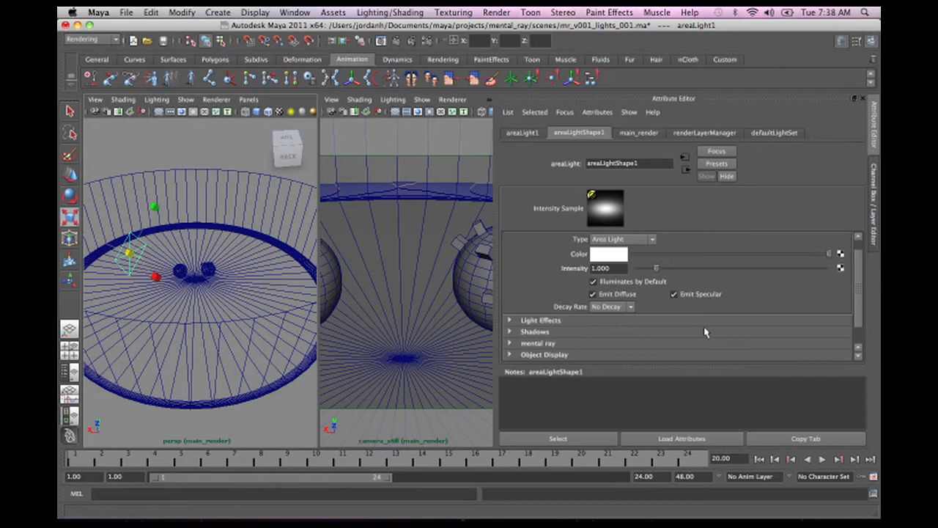
Enable Use Light Shape in the area light's mental ray Area Light attributes.
{"action": "left_click", "coordinate": [510, 344]}
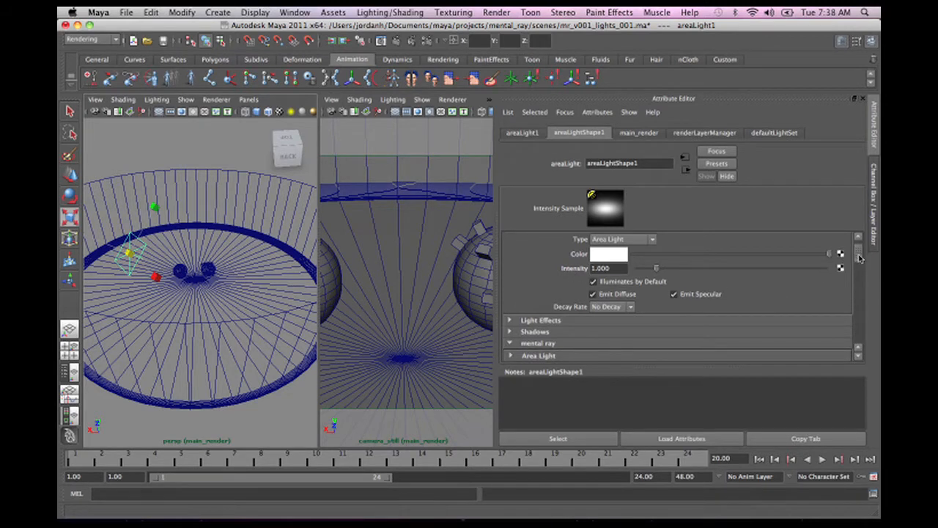
{"action": "left_click_drag", "start_coordinate": [859, 258], "coordinate": [858, 269]}
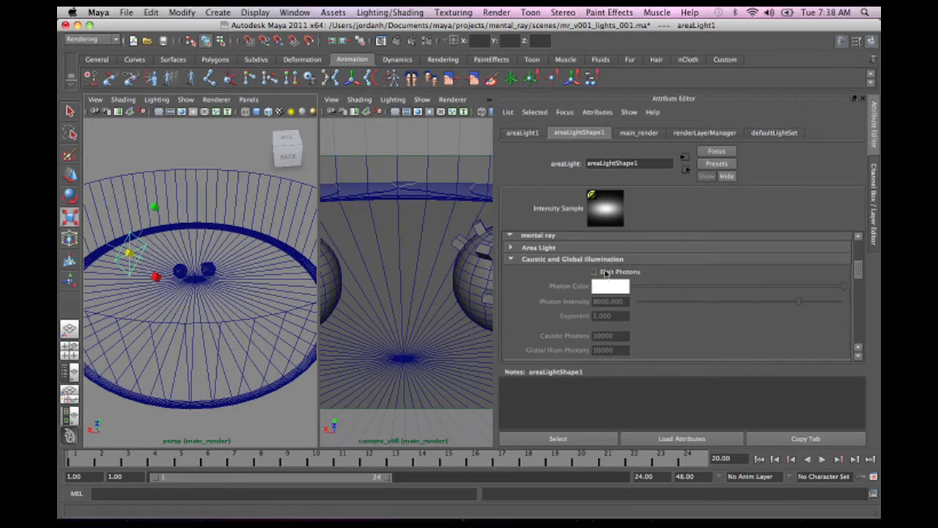
{"action": "left_click", "coordinate": [511, 248]}
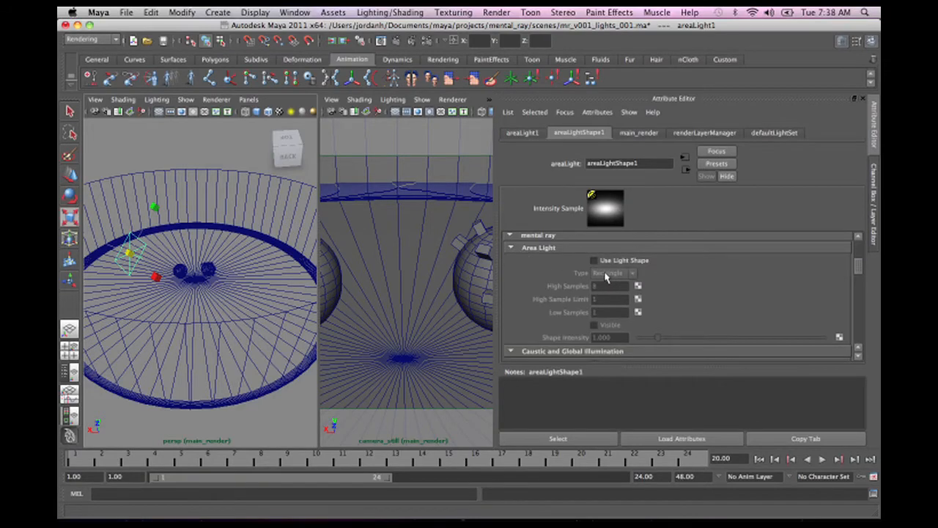
{"action": "left_click", "coordinate": [625, 261]}
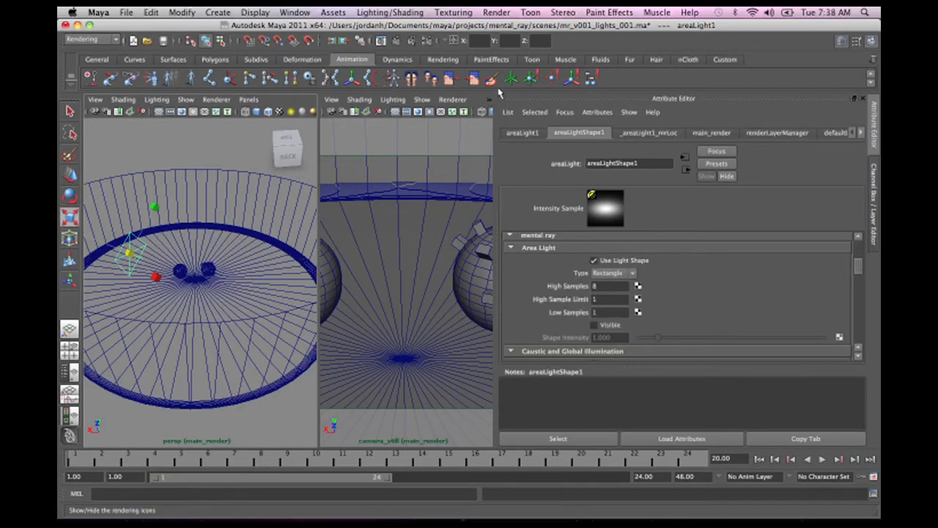
Maximize the camera_still view, keep the existing render for comparison, and render with the light shape enabled.
{"action": "left_click", "coordinate": [411, 154]}
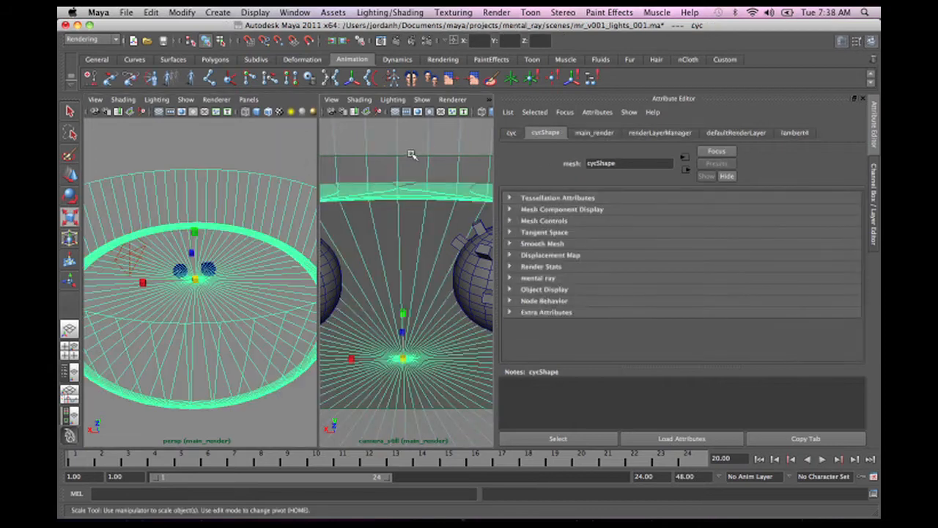
{"action": "key", "text": "space"}
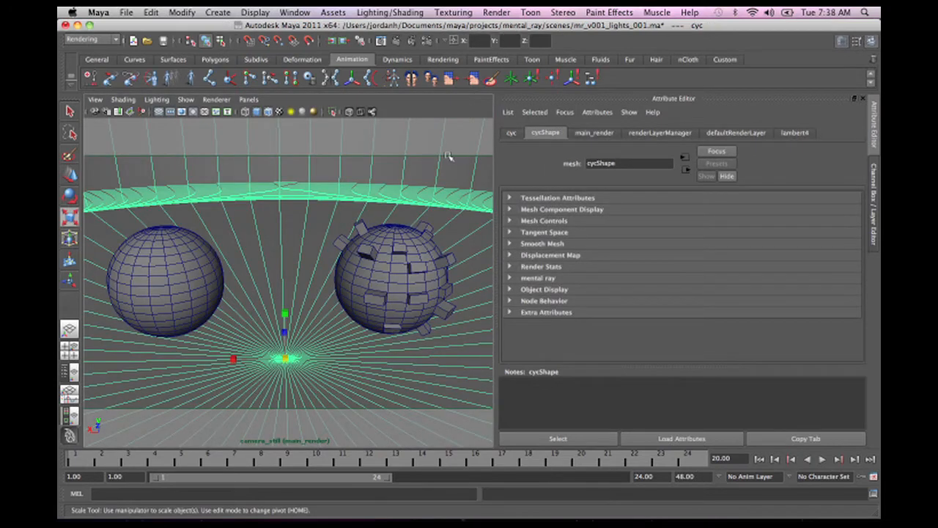
{"action": "left_click", "coordinate": [382, 42]}
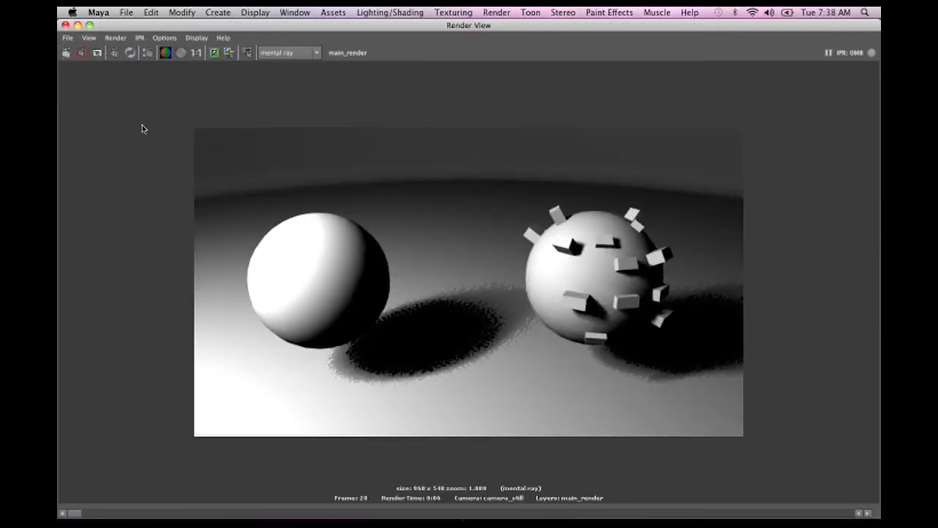
{"action": "left_click", "coordinate": [215, 53]}
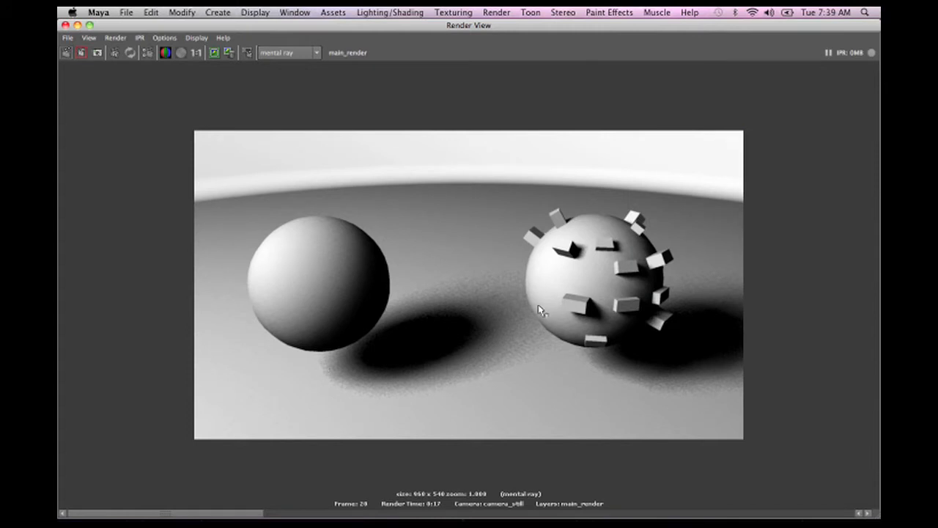
Keep the new render in the Render View and compare it with the previously stored image.
{"action": "left_click", "coordinate": [214, 52]}
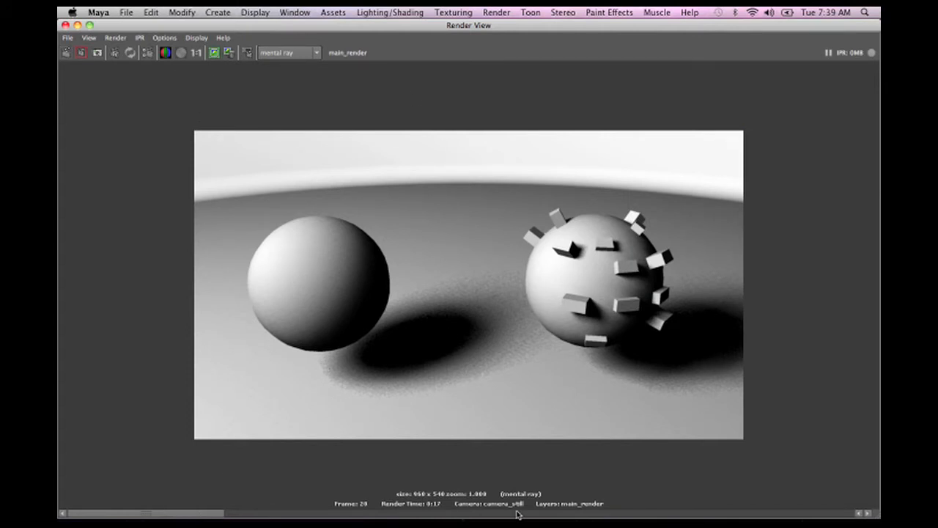
{"action": "left_click_drag", "start_coordinate": [209, 516], "coordinate": [257, 503]}
{"action": "left_click_drag", "start_coordinate": [195, 516], "coordinate": [220, 513]}
{"action": "left_click", "coordinate": [78, 26]}
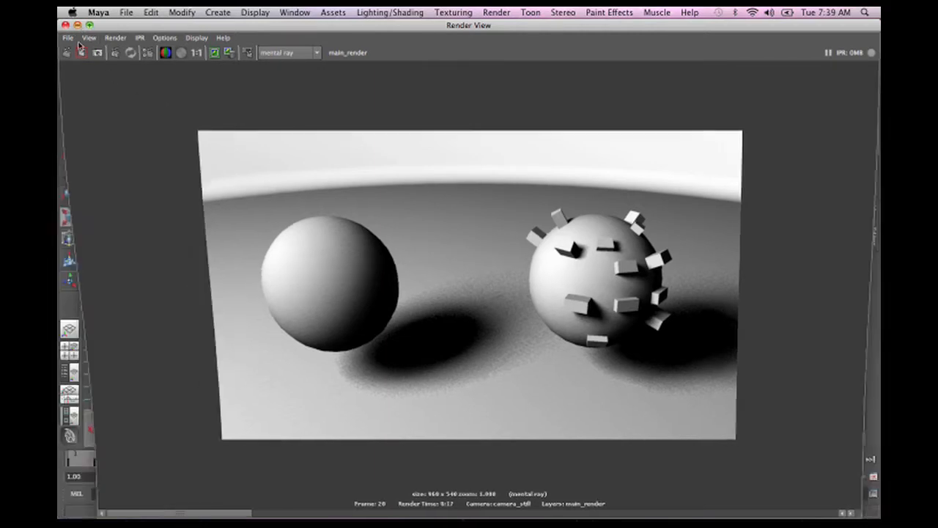
Select the area light in the persp view and set its mental ray light shape type to Disc.
{"action": "key", "text": "space"}
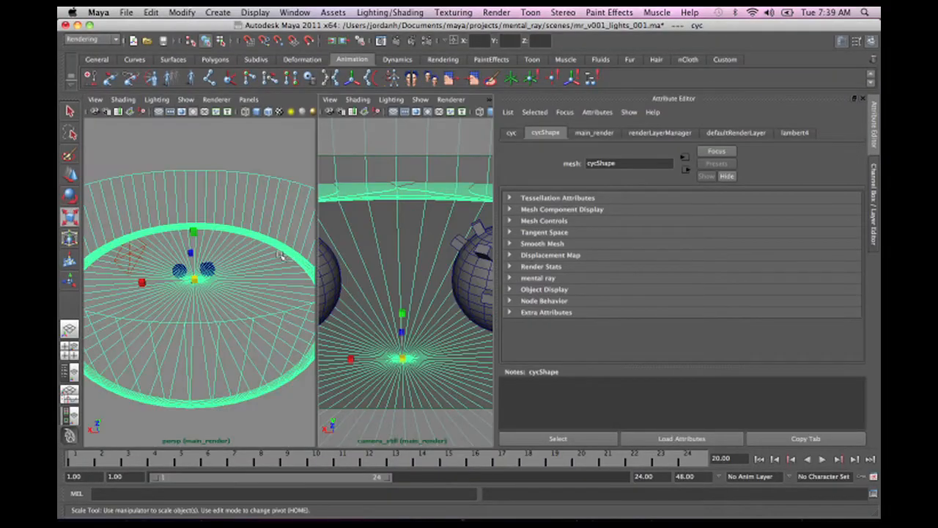
{"action": "left_click", "coordinate": [207, 128]}
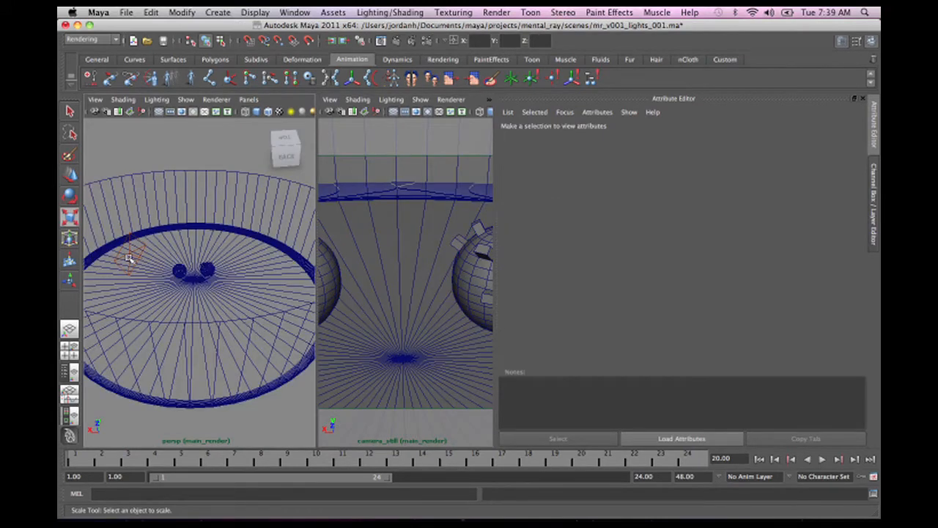
{"action": "left_click", "coordinate": [126, 257]}
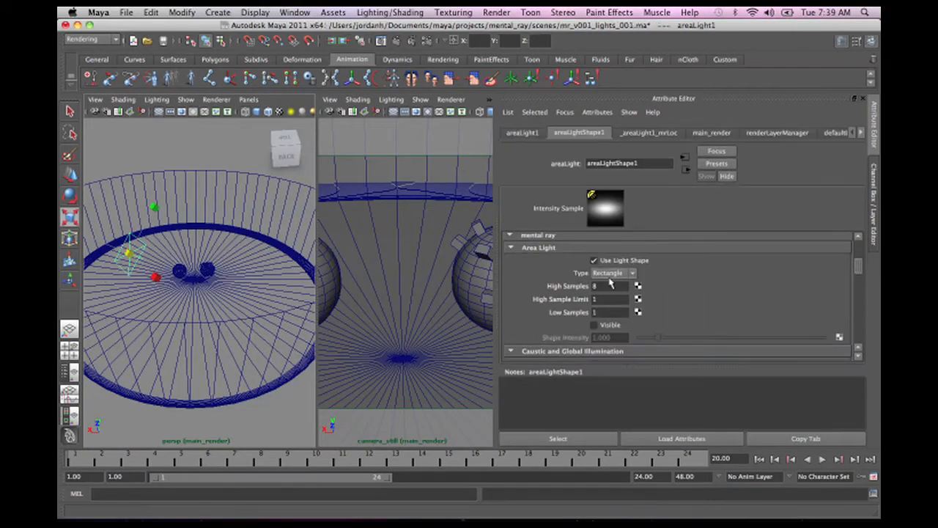
{"action": "left_click", "coordinate": [612, 274]}
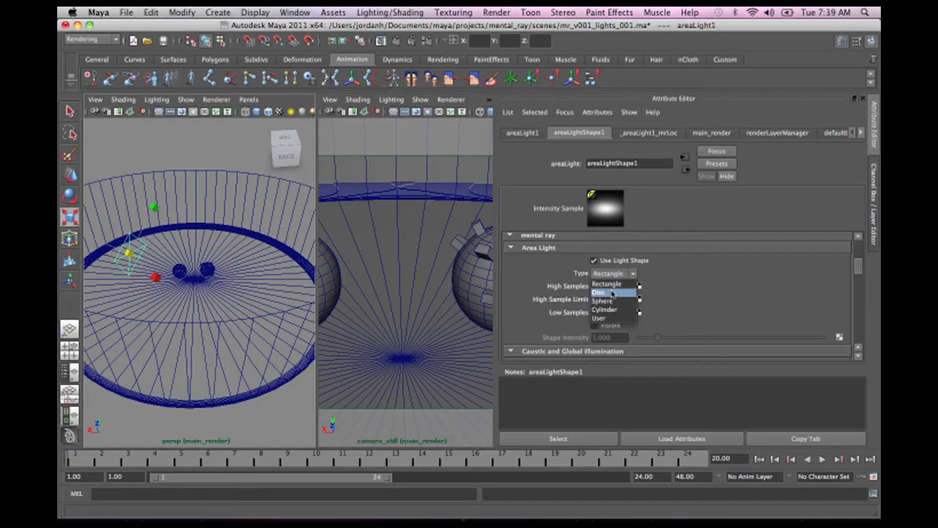
{"action": "left_click", "coordinate": [613, 292]}
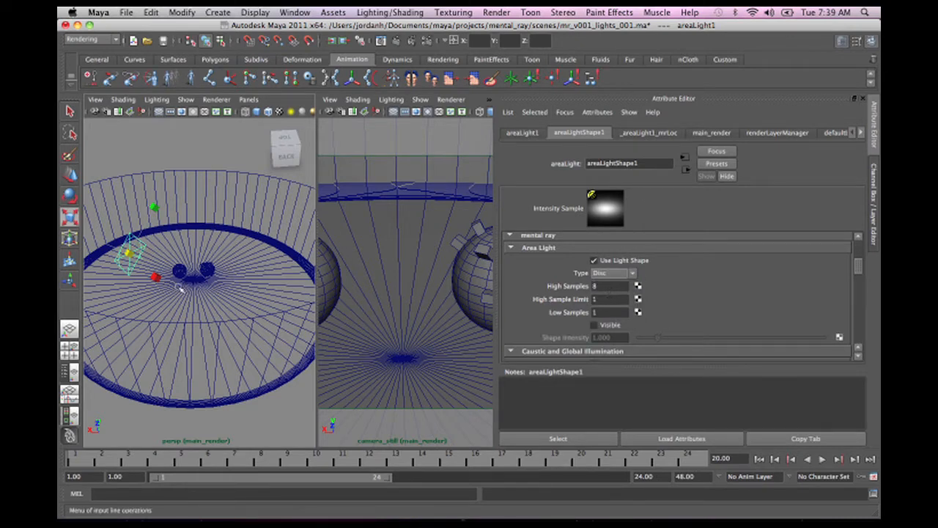
Inspect the disc-shaped area light in the persp view from several angles and distances.
{"action": "left_click_drag", "start_coordinate": [187, 281], "coordinate": [209, 281], "text": "alt"}
{"action": "right_click_drag", "start_coordinate": [209, 281], "coordinate": [289, 300], "text": "alt"}
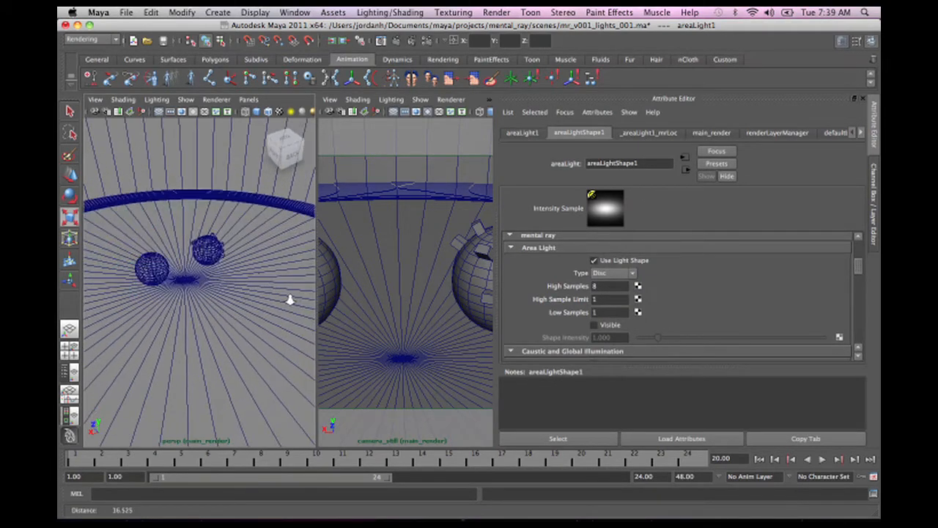
{"action": "left_click_drag", "start_coordinate": [289, 300], "coordinate": [220, 294], "text": "alt"}
{"action": "right_click_drag", "start_coordinate": [220, 294], "coordinate": [147, 308], "text": "alt"}
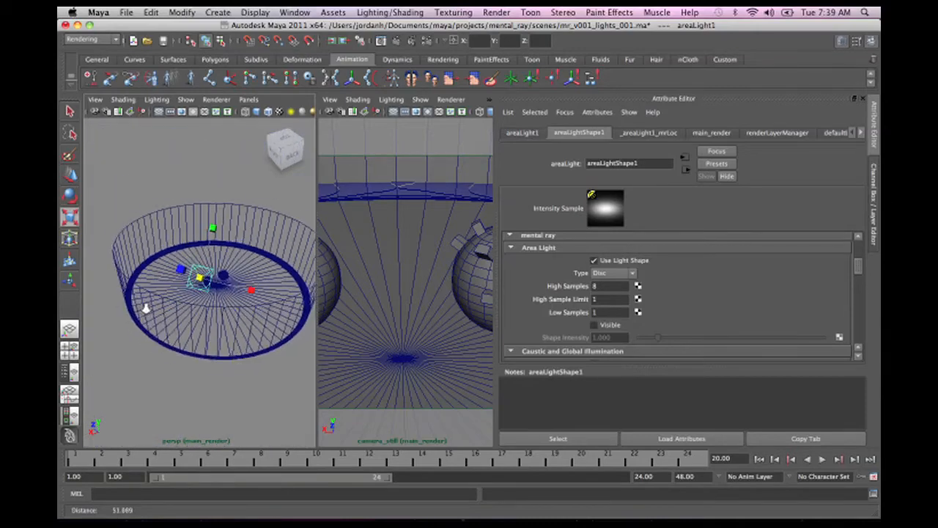
{"action": "left_click_drag", "start_coordinate": [147, 308], "coordinate": [162, 301], "text": "alt"}
{"action": "right_click_drag", "start_coordinate": [163, 301], "coordinate": [209, 297], "text": "alt"}
{"action": "left_click_drag", "start_coordinate": [209, 297], "coordinate": [168, 303], "text": "alt"}
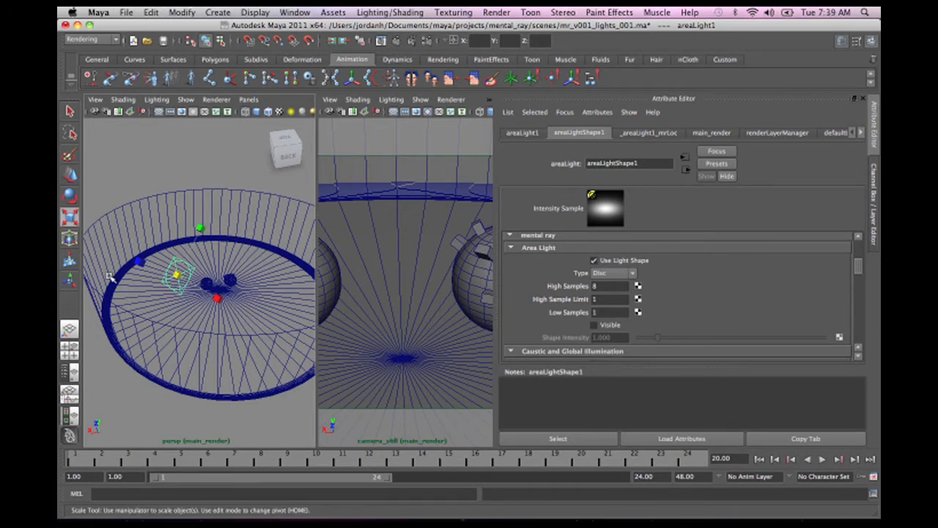
Reopen the Render View and keep the last render for comparison with the Disc light shape.
{"action": "left_click", "coordinate": [381, 41]}
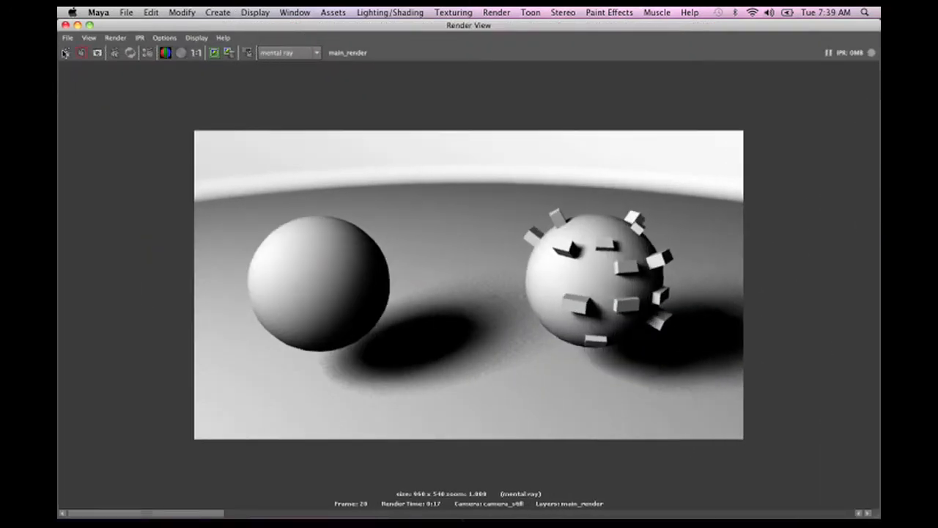
{"action": "left_click", "coordinate": [213, 55]}
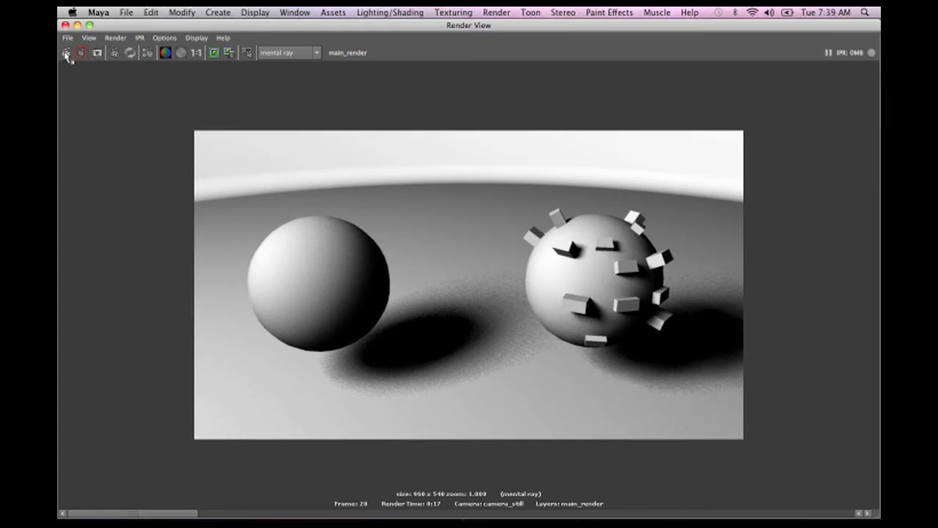
Render the scene with the Disc light shape, keep the image and compare it with the earlier stored renders.
{"action": "left_click", "coordinate": [66, 53]}
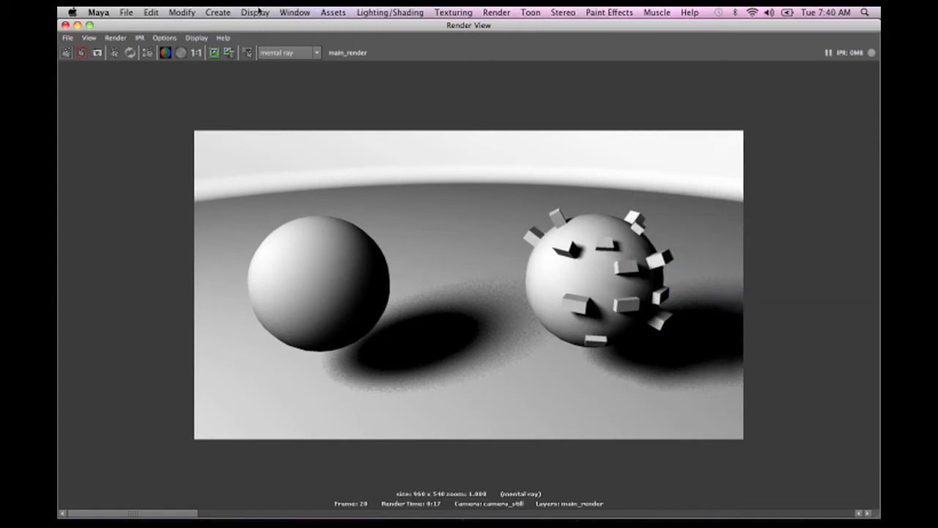
{"action": "left_click", "coordinate": [216, 54]}
{"action": "left_click_drag", "start_coordinate": [123, 513], "coordinate": [341, 513]}
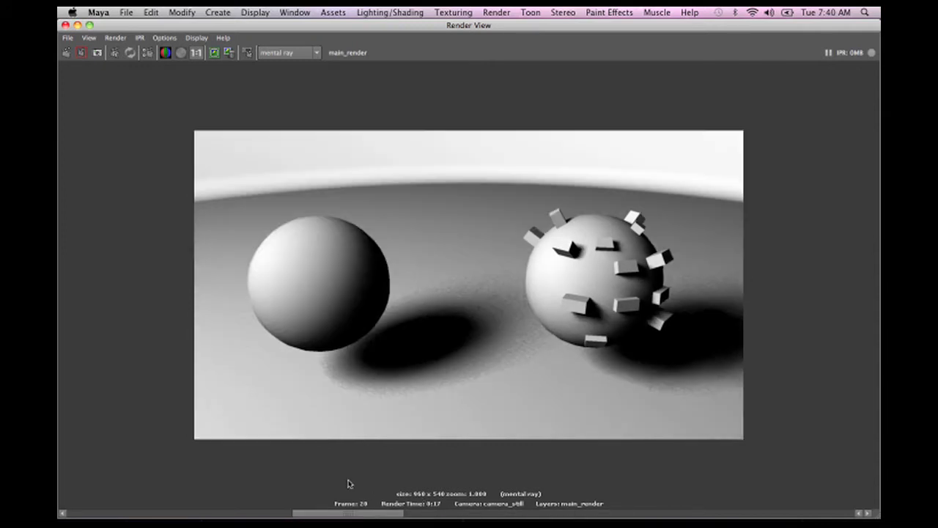
{"action": "left_click_drag", "start_coordinate": [348, 513], "coordinate": [122, 513]}
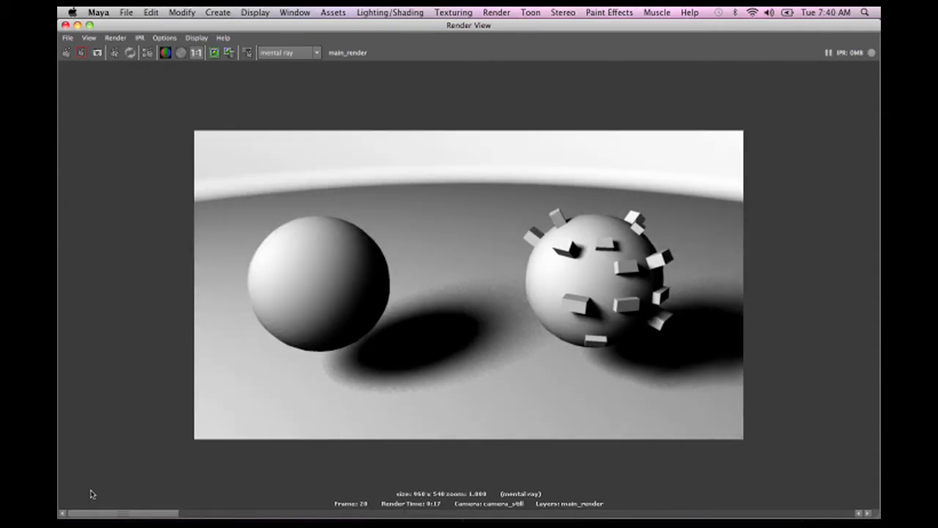
{"action": "left_click_drag", "start_coordinate": [184, 513], "coordinate": [84, 502]}
{"action": "left_click", "coordinate": [78, 25]}
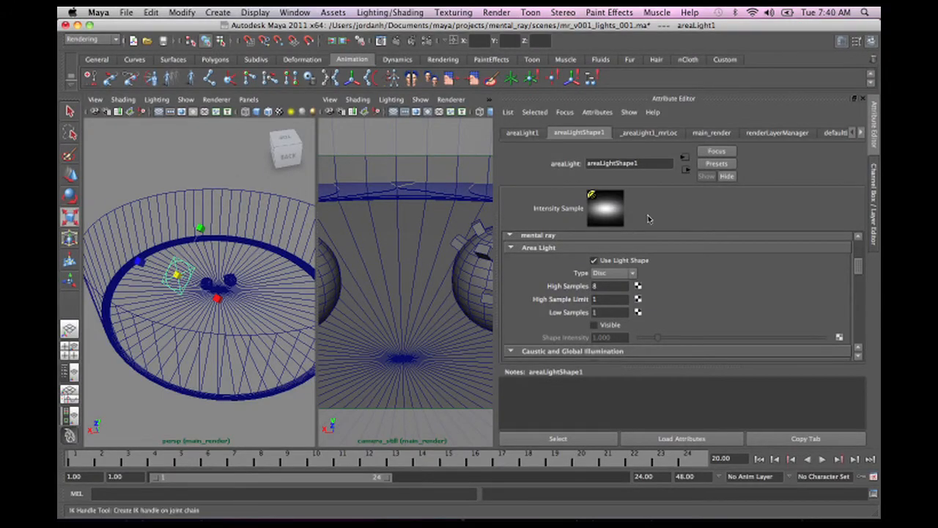
Set the area light's mental ray light shape type to Sphere and render the scene again.
{"action": "left_click", "coordinate": [623, 275]}
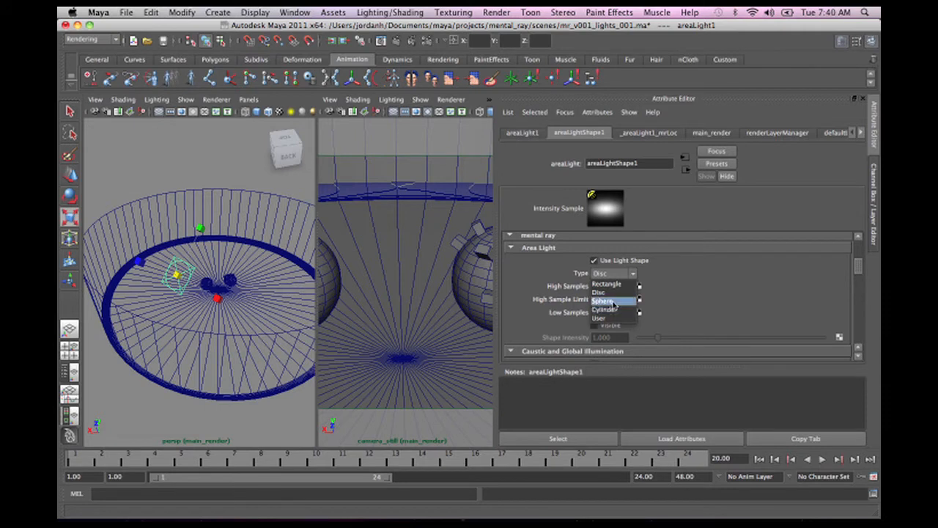
{"action": "left_click", "coordinate": [615, 301]}
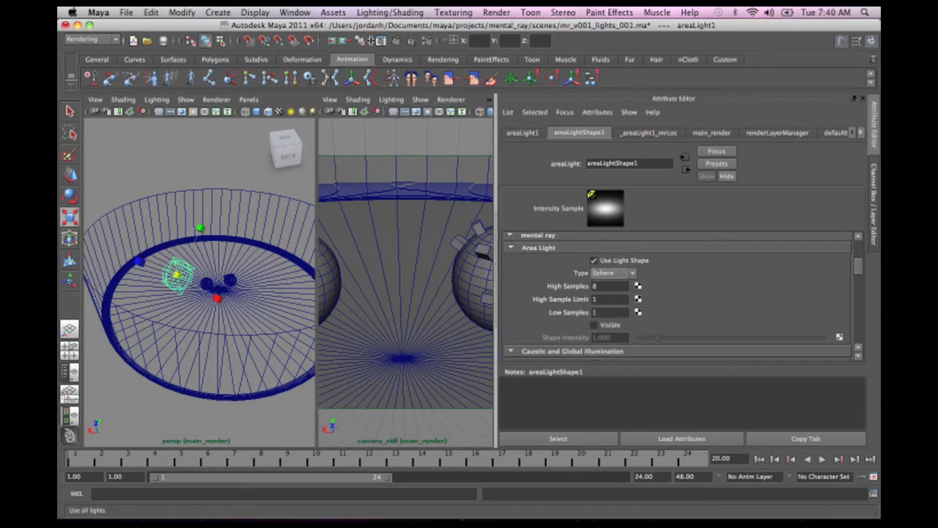
{"action": "left_click", "coordinate": [396, 42]}
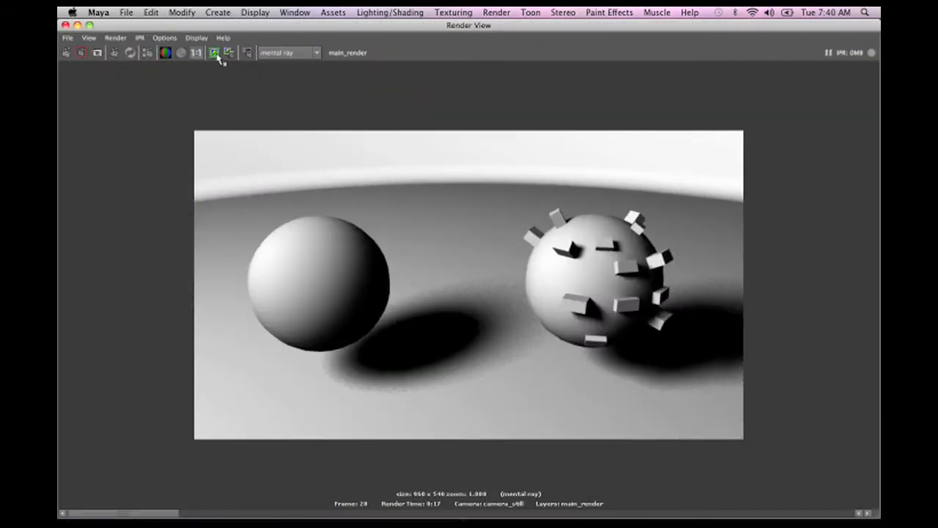
{"action": "left_click", "coordinate": [66, 52]}
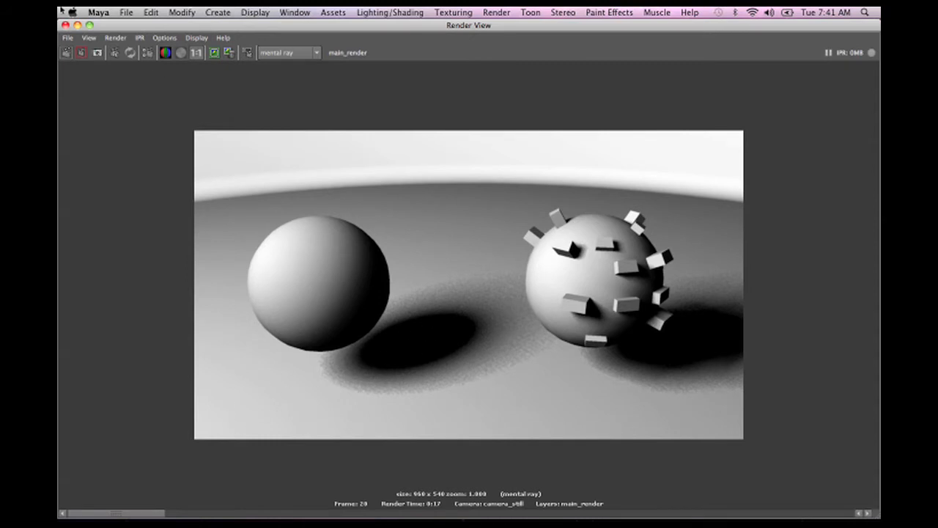
Keep the Sphere light render and compare it with the previously stored images.
{"action": "left_click", "coordinate": [200, 55]}
{"action": "left_click_drag", "start_coordinate": [104, 517], "coordinate": [73, 513]}
{"action": "left_click", "coordinate": [77, 25]}
Set the light shape type to Cylinder, stretch the light lengthwise into a long tube across the scene and render it.
{"action": "left_click", "coordinate": [618, 274]}
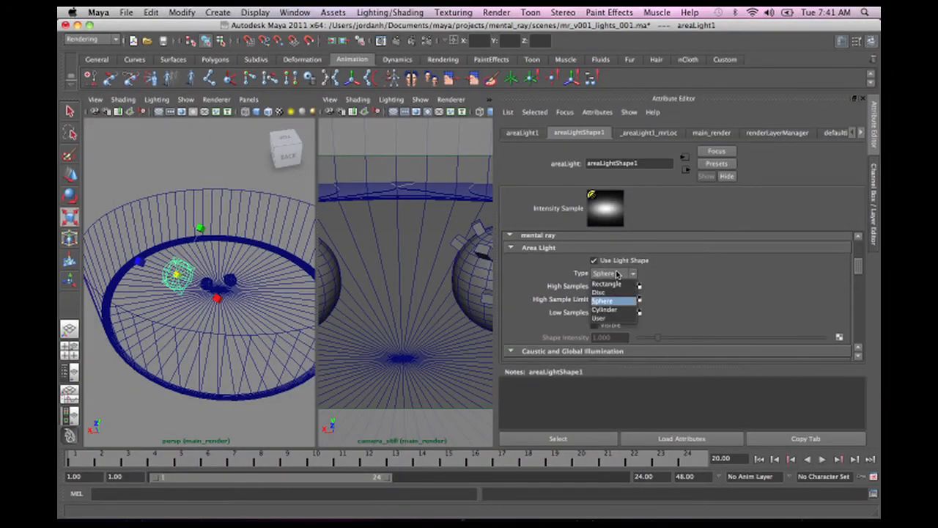
{"action": "left_click", "coordinate": [616, 310]}
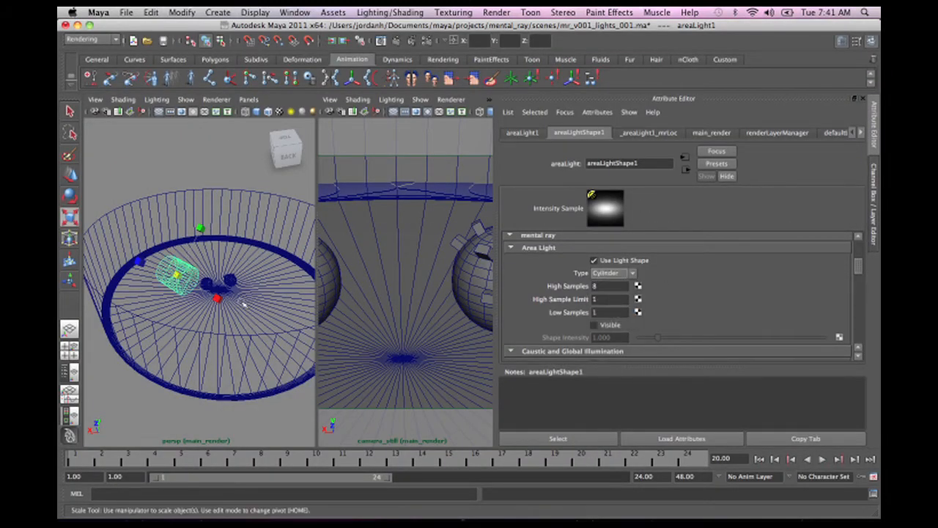
{"action": "left_click_drag", "start_coordinate": [216, 298], "coordinate": [696, 379]}
{"action": "left_click_drag", "start_coordinate": [176, 273], "coordinate": [149, 282]}
{"action": "left_click_drag", "start_coordinate": [218, 298], "coordinate": [254, 336]}
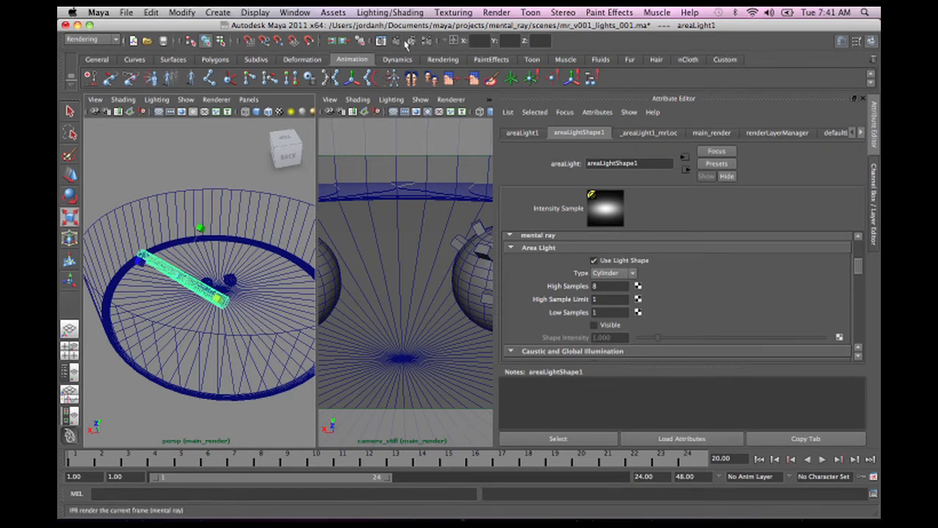
{"action": "left_click", "coordinate": [381, 42]}
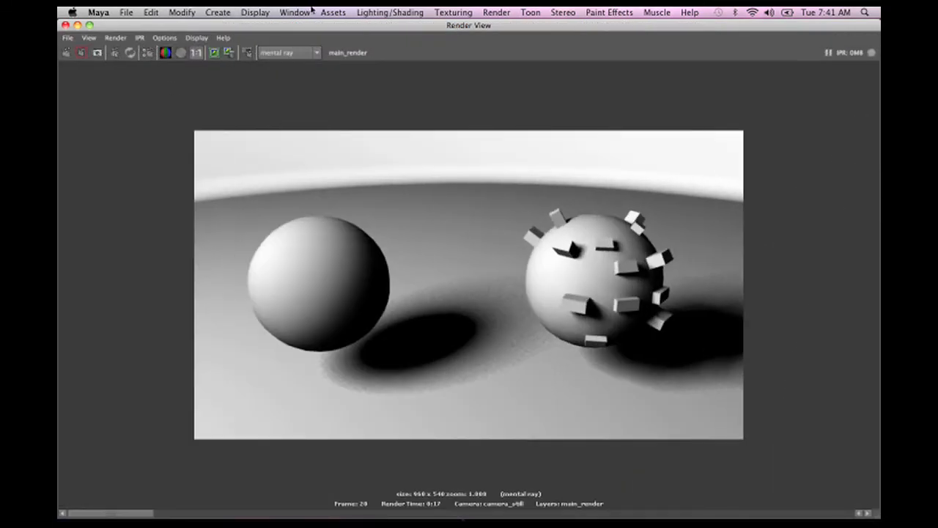
{"action": "left_click", "coordinate": [68, 55]}
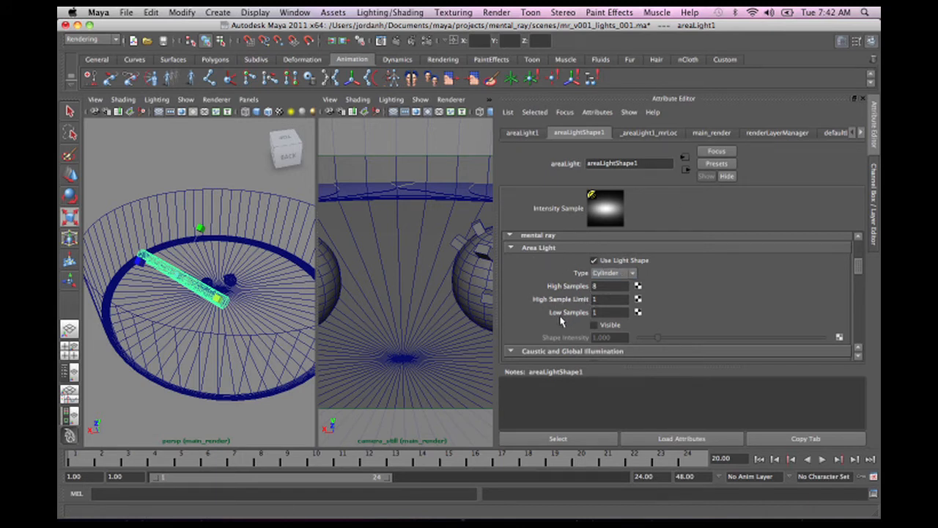
Set the area light's High Samples to 16, High Sample Limit to 16 and Low Samples to 8.
{"action": "scroll", "coordinate": [860, 279], "scroll_direction": "down", "scroll_amount": 3}
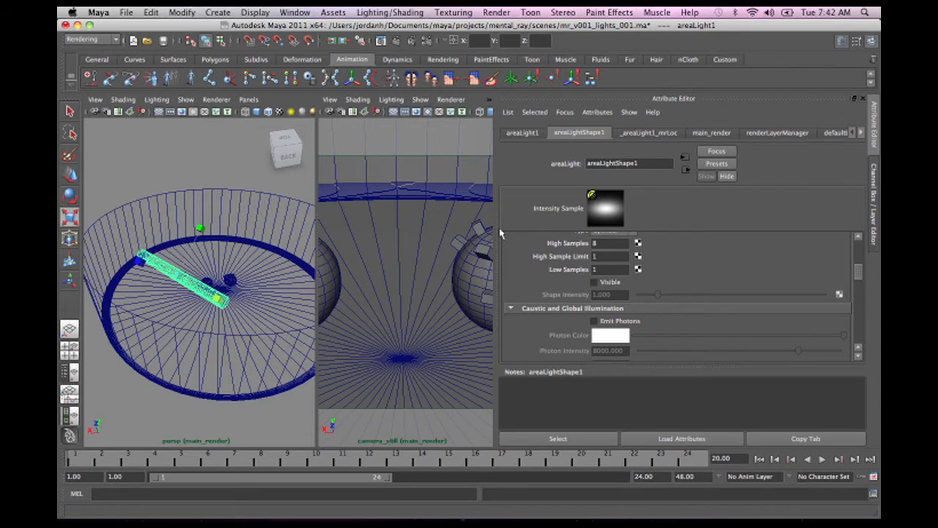
{"action": "scroll", "coordinate": [860, 277], "scroll_direction": "up", "scroll_amount": 2}
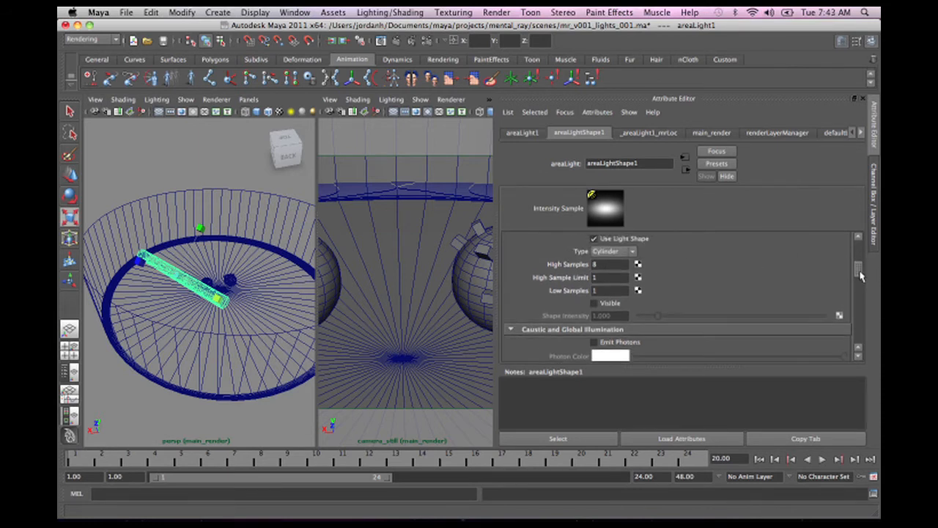
{"action": "left_click", "coordinate": [595, 269]}
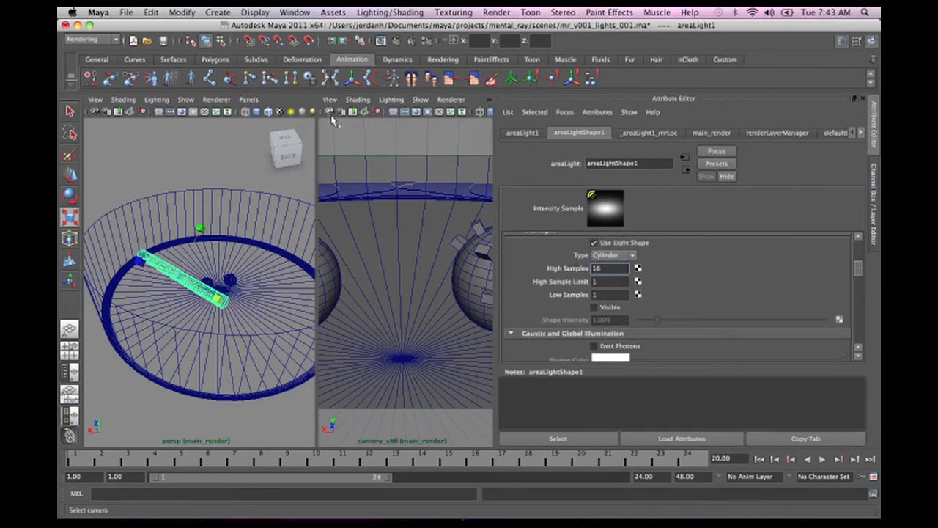
{"action": "key", "text": "Tab"}
{"action": "type", "text": "16"}
{"action": "key", "text": "Tab"}
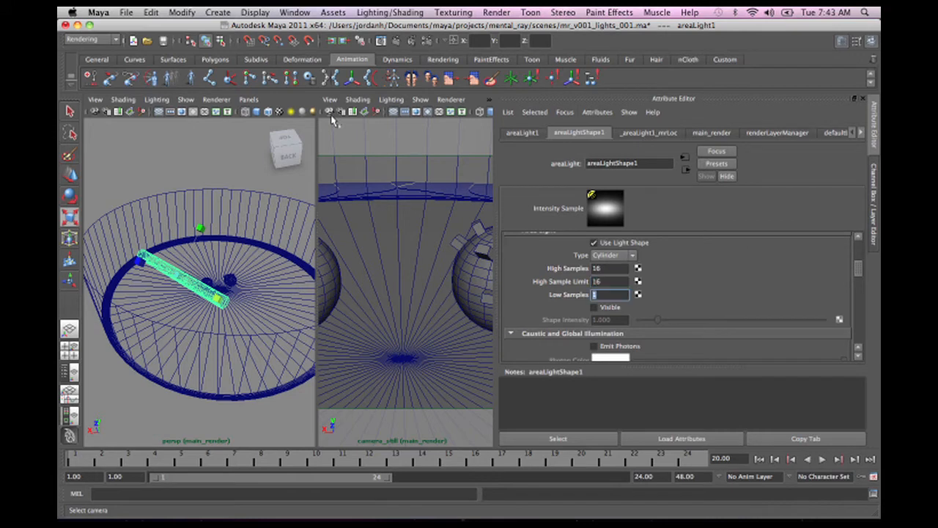
{"action": "type", "text": "8"}
{"action": "key", "text": "Tab"}
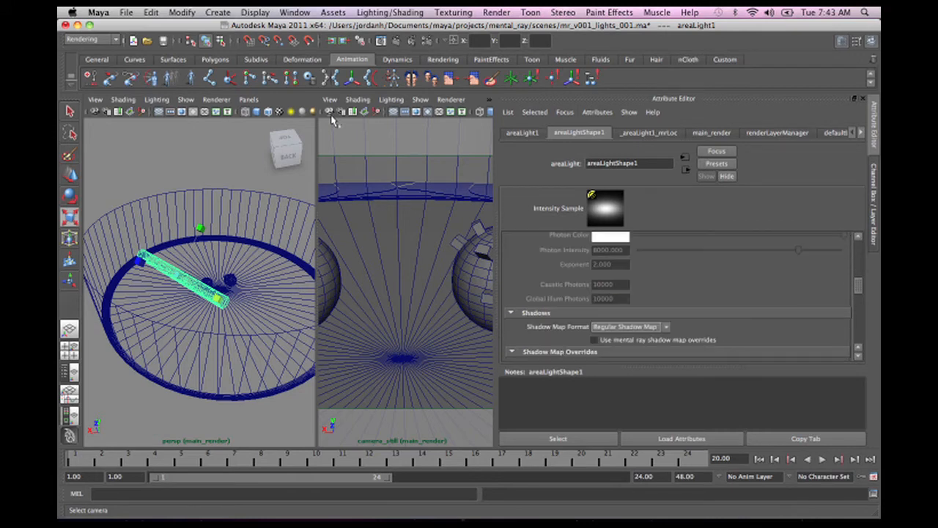
Set the mental ray render quality to Max Sample Level 3 and the multi-pixel filter to Mitchell.
{"action": "left_click", "coordinate": [427, 42]}
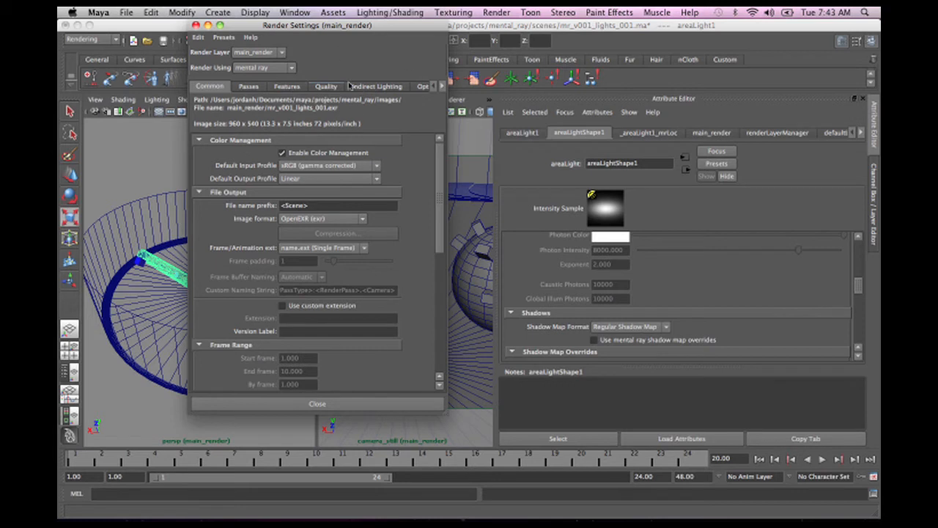
{"action": "left_click", "coordinate": [327, 86]}
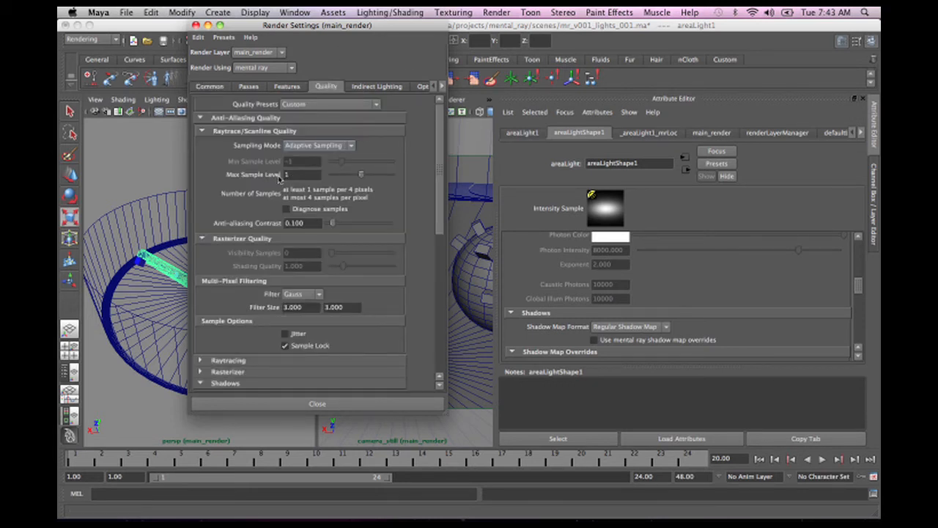
{"action": "double_click", "coordinate": [289, 174]}
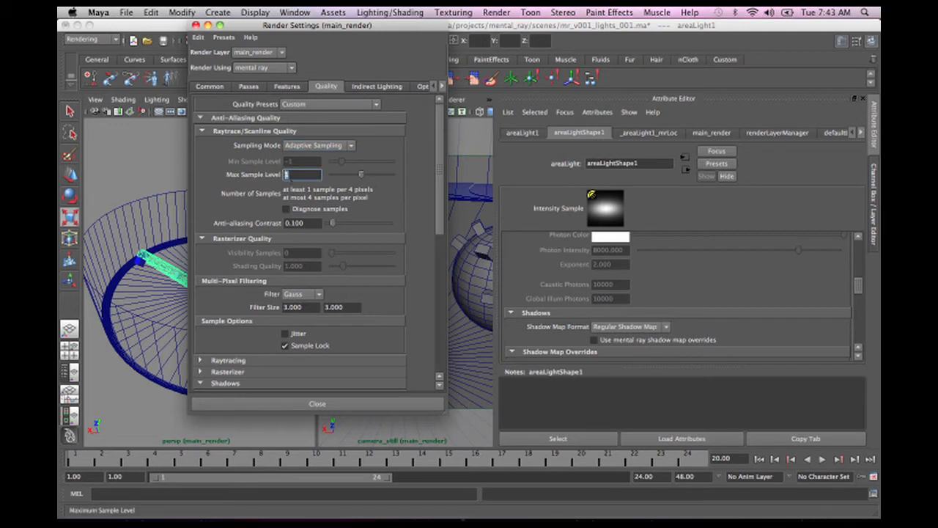
{"action": "type", "text": "3"}
{"action": "key", "text": "Return"}
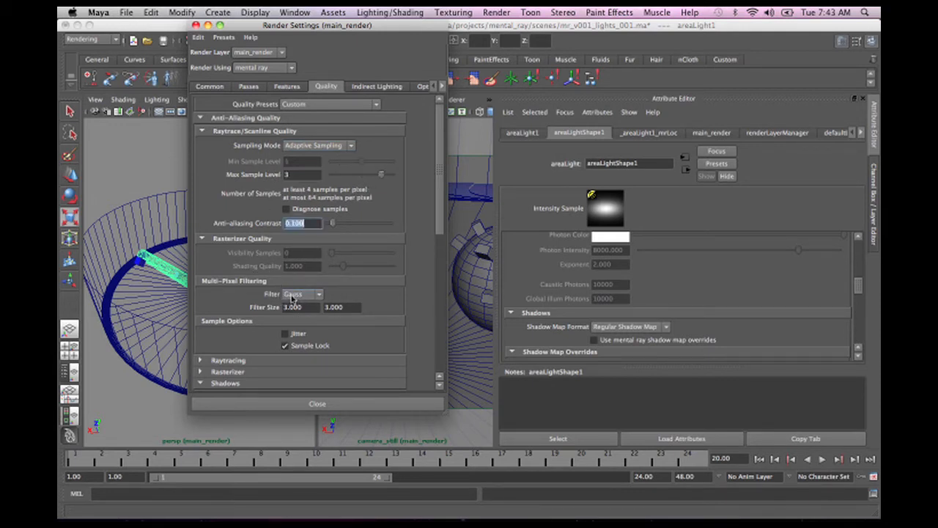
{"action": "left_click", "coordinate": [294, 294]}
{"action": "left_click", "coordinate": [294, 331]}
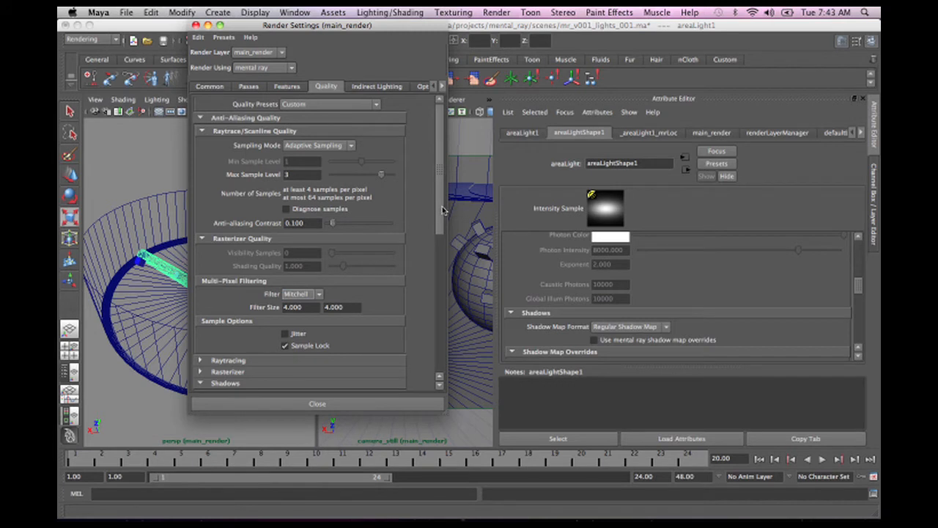
Check the Raytracing and Shadows options in the render quality settings and close the Render Settings.
{"action": "scroll", "coordinate": [440, 211], "scroll_direction": "down", "scroll_amount": 5}
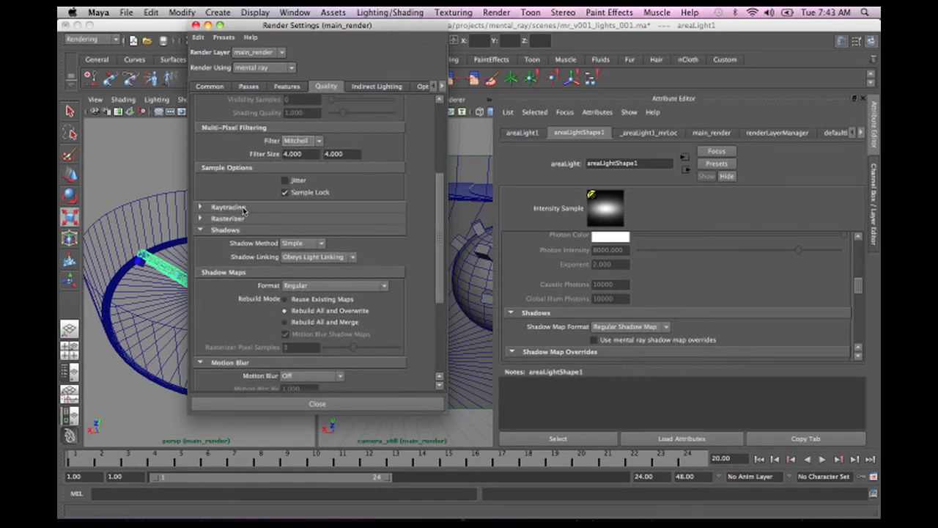
{"action": "left_click", "coordinate": [244, 209]}
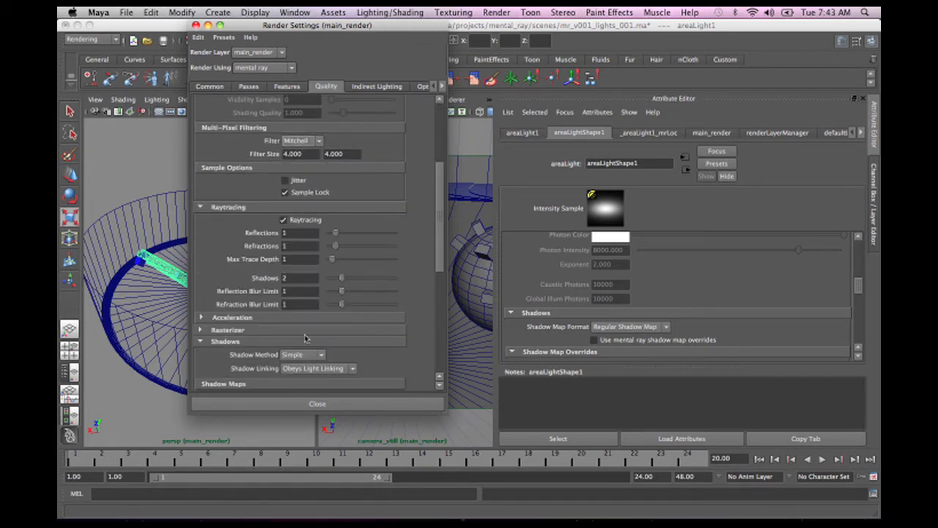
{"action": "left_click", "coordinate": [195, 26]}
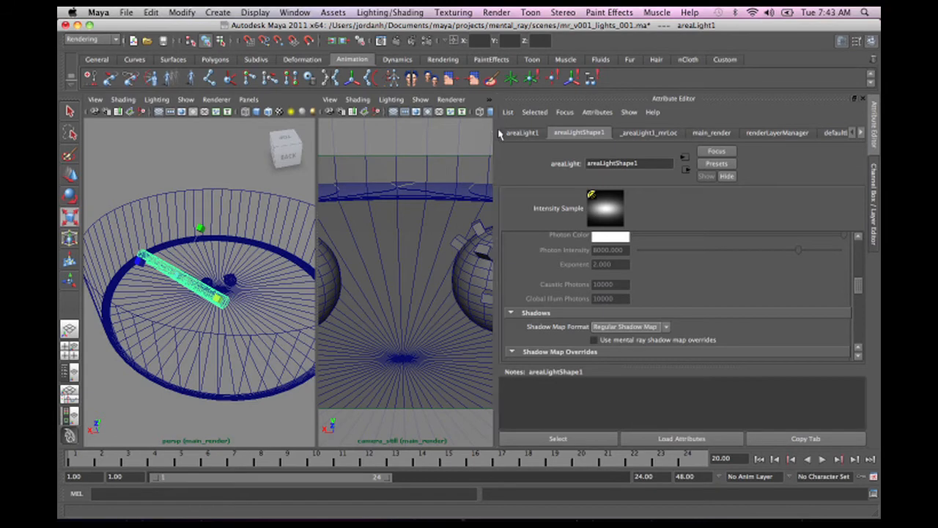
Widen the two viewports and render the camera_still view using the higher light sampling and render quality.
{"action": "left_click_drag", "start_coordinate": [498, 133], "coordinate": [624, 135]}
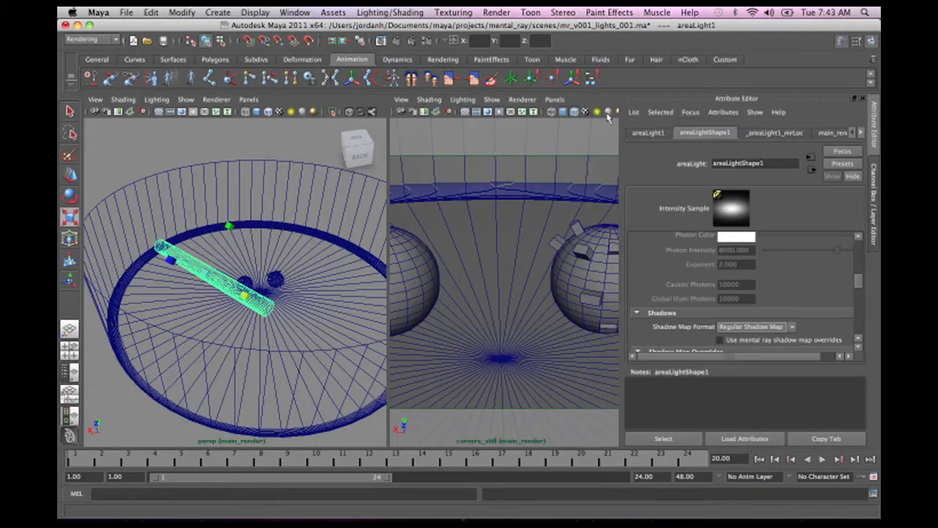
{"action": "left_click", "coordinate": [415, 142]}
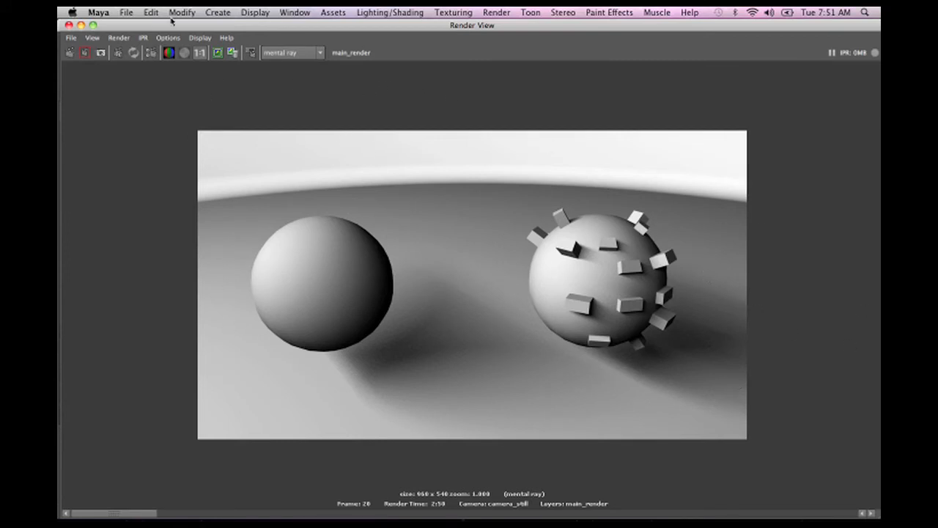
{"action": "left_click", "coordinate": [80, 25]}
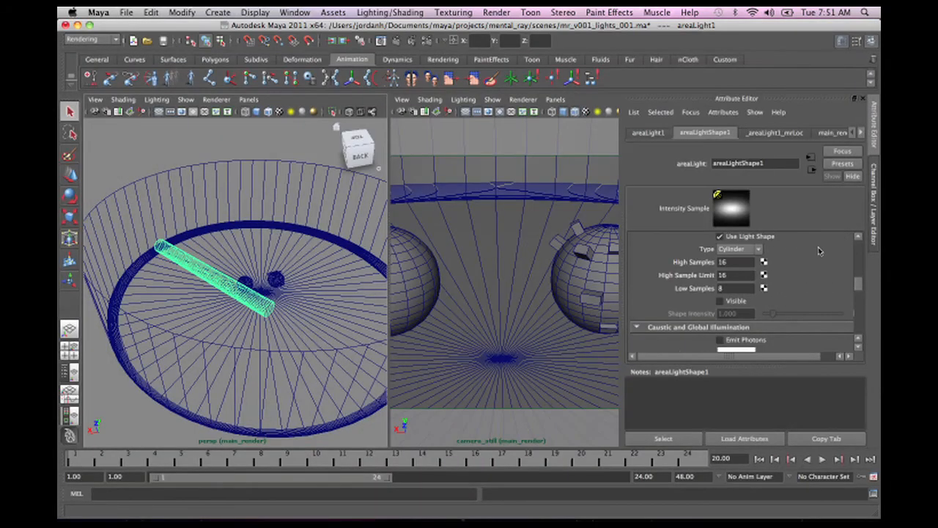
Review the available light types and the area light's attributes, from its general settings to its raytrace shadow and mental ray sections.
{"action": "left_click_drag", "start_coordinate": [857, 291], "coordinate": [859, 242]}
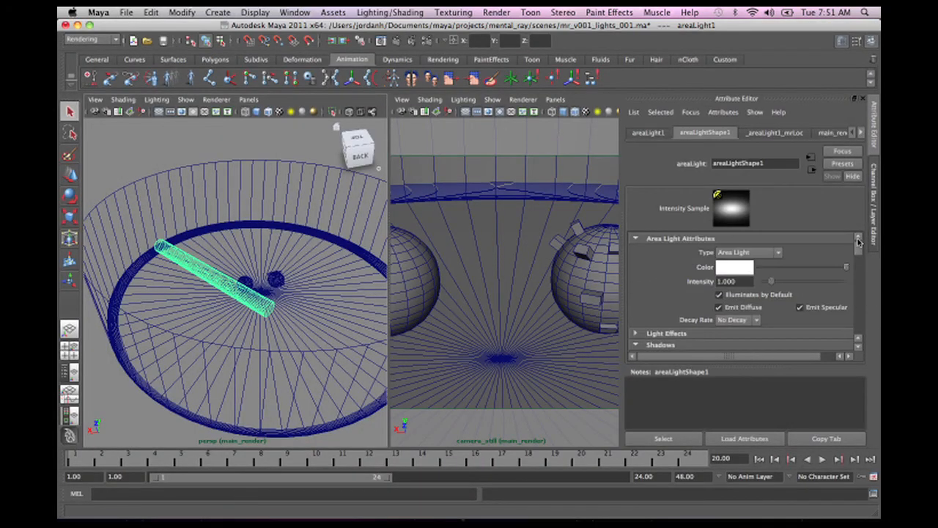
{"action": "left_click", "coordinate": [216, 11]}
{"action": "mouse_move", "coordinate": [230, 76]}
{"action": "left_click", "coordinate": [387, 111]}
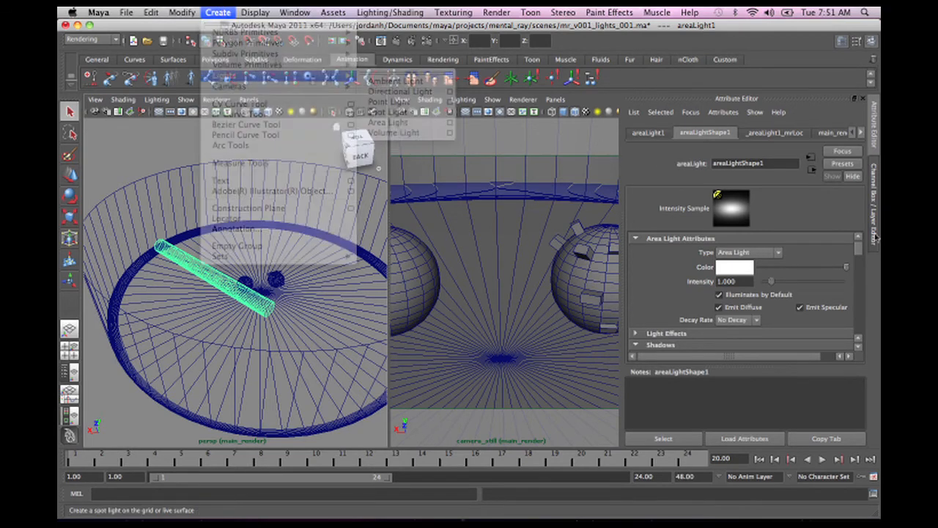
{"action": "scroll", "coordinate": [862, 250], "scroll_direction": "down", "scroll_amount": 3}
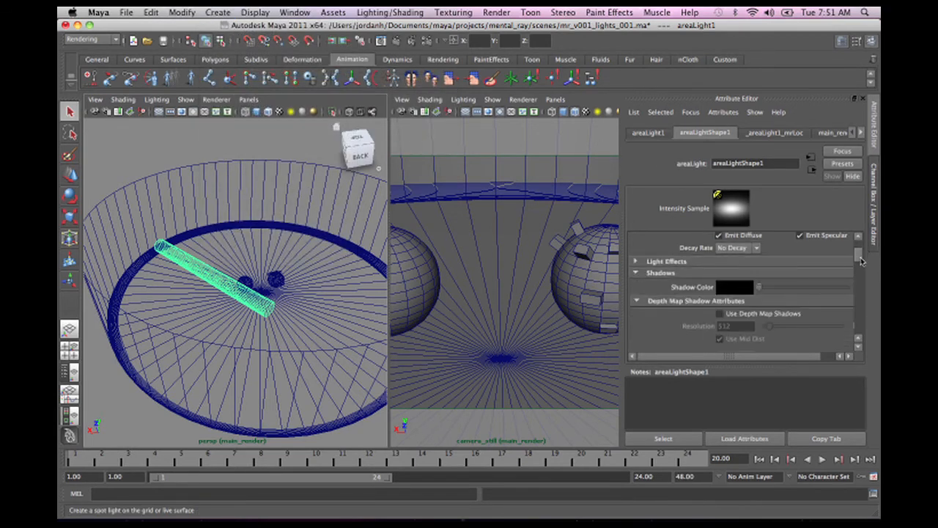
{"action": "scroll", "coordinate": [862, 250], "scroll_direction": "up", "scroll_amount": 3}
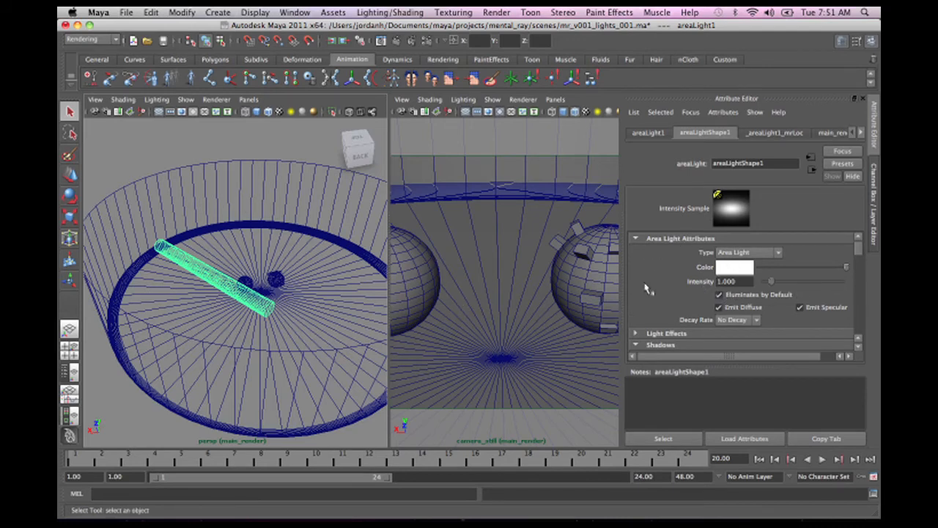
{"action": "left_click", "coordinate": [637, 240]}
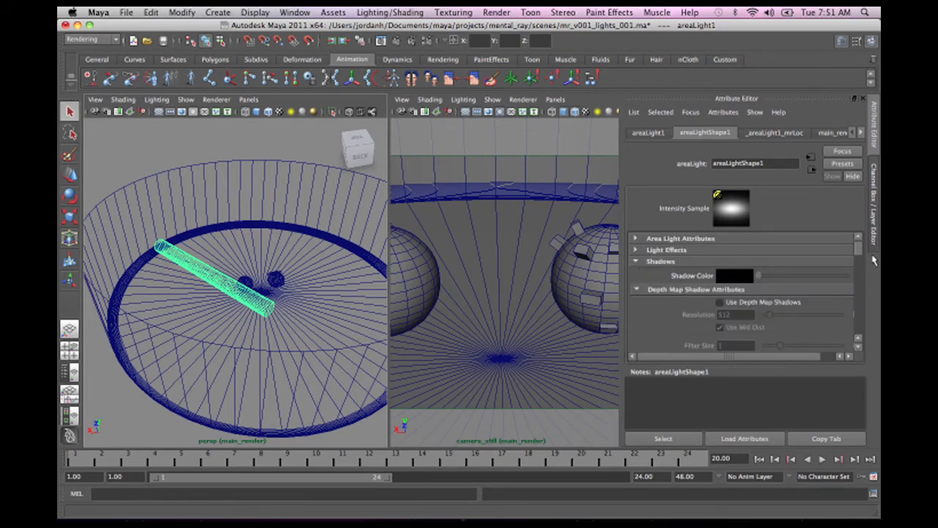
{"action": "left_click_drag", "start_coordinate": [857, 252], "coordinate": [857, 275]}
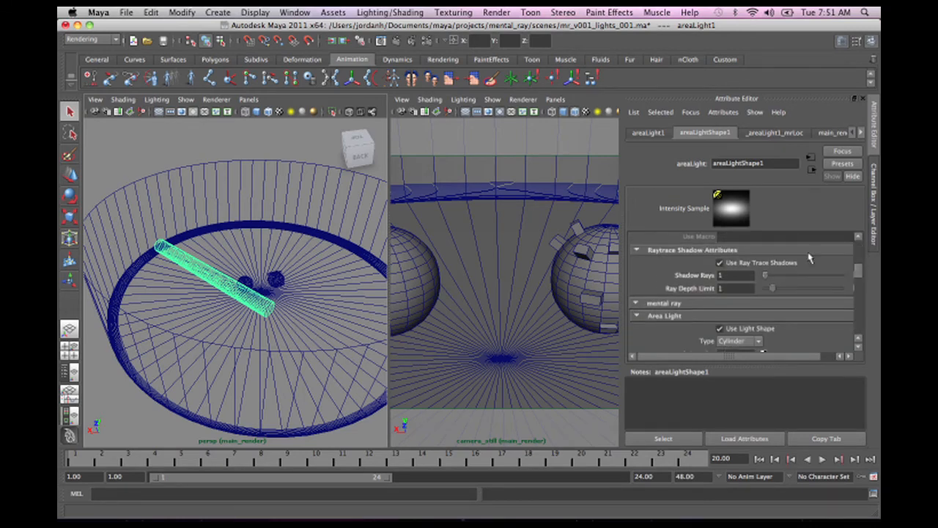
Look over the area light's mental ray shape types and make the Cylinder light visible in renders.
{"action": "left_click", "coordinate": [636, 250]}
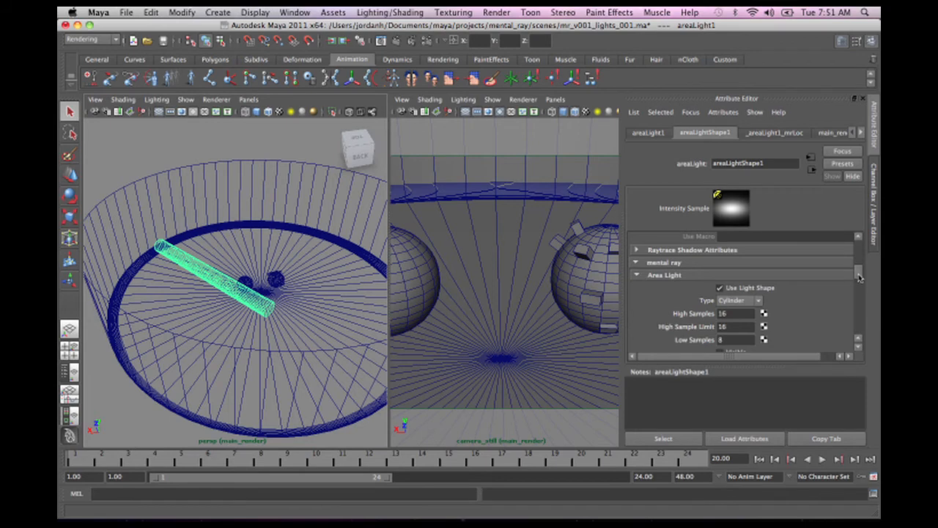
{"action": "left_click_drag", "start_coordinate": [859, 276], "coordinate": [860, 280]}
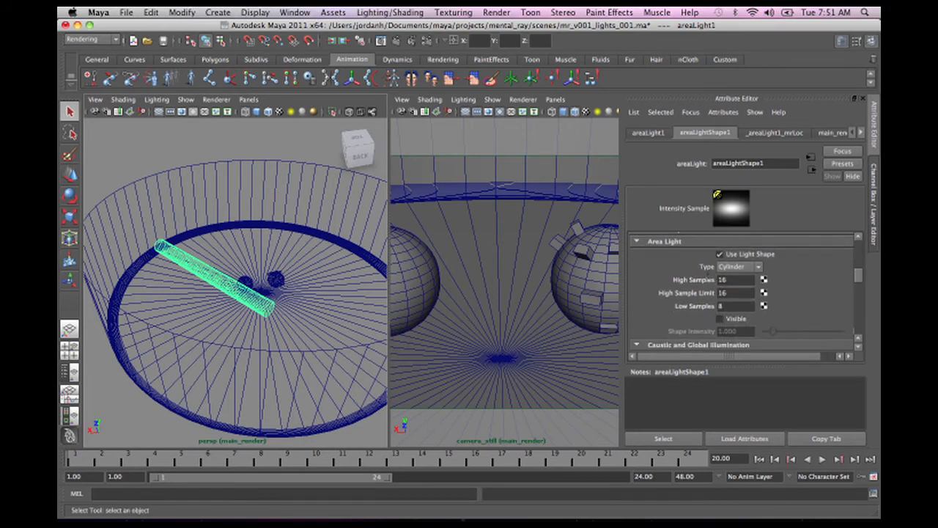
{"action": "left_click", "coordinate": [755, 269]}
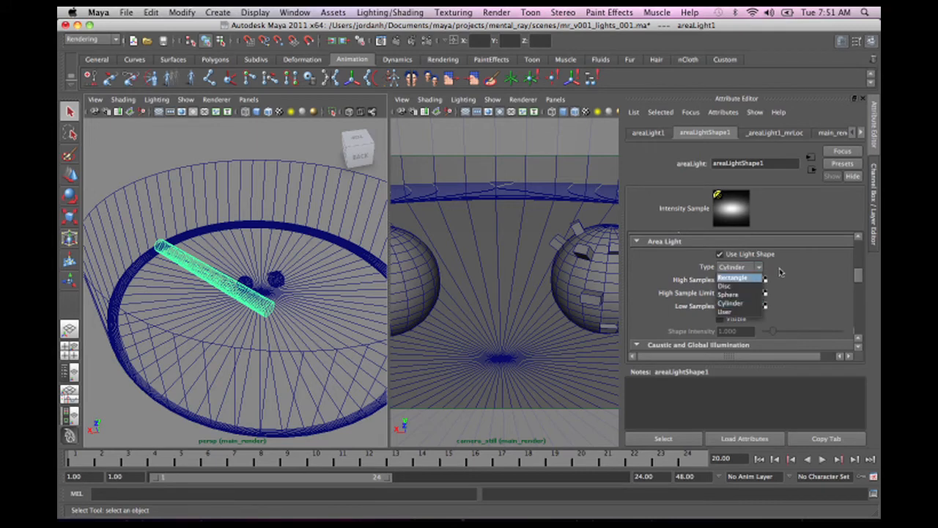
{"action": "left_click", "coordinate": [811, 266]}
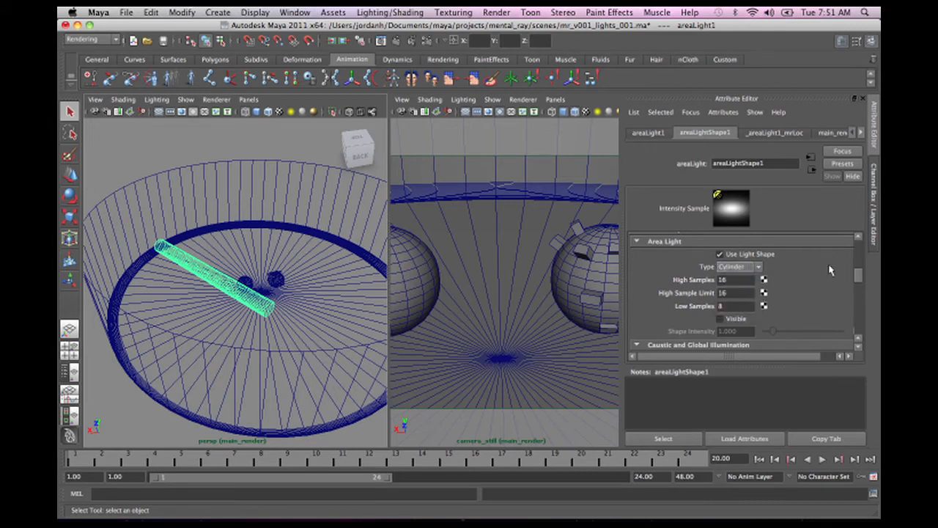
{"action": "scroll", "coordinate": [860, 275], "scroll_direction": "down", "scroll_amount": 3}
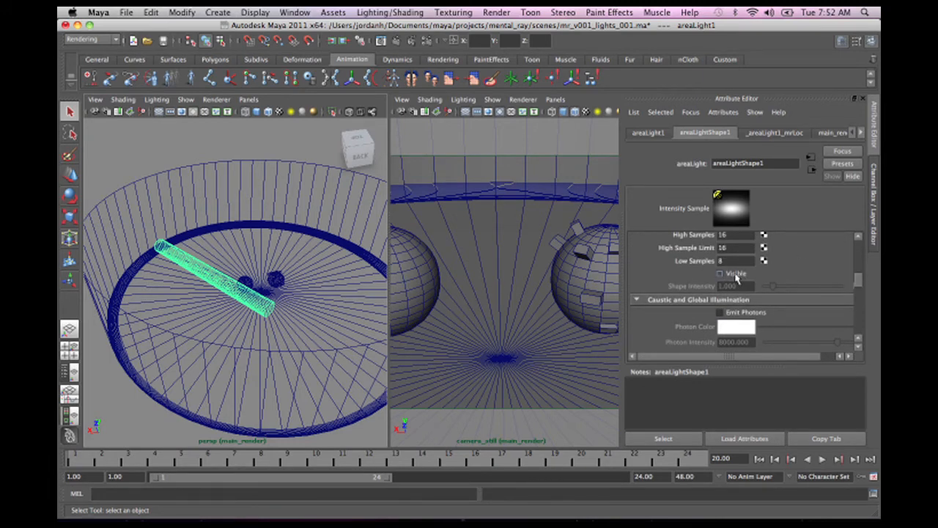
{"action": "left_click", "coordinate": [737, 275]}
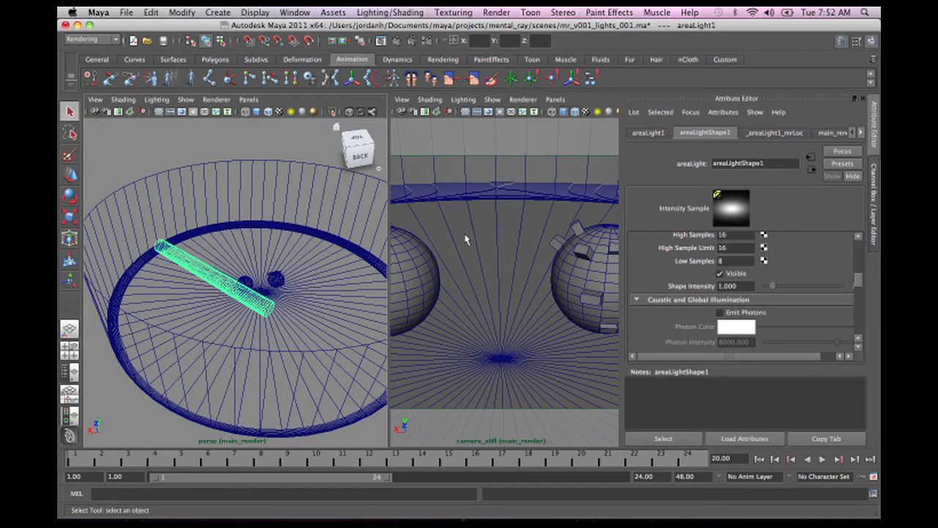
Frame both spheres in the camera_still view and create a polygon plane at the centre of the floor.
{"action": "left_click", "coordinate": [454, 410]}
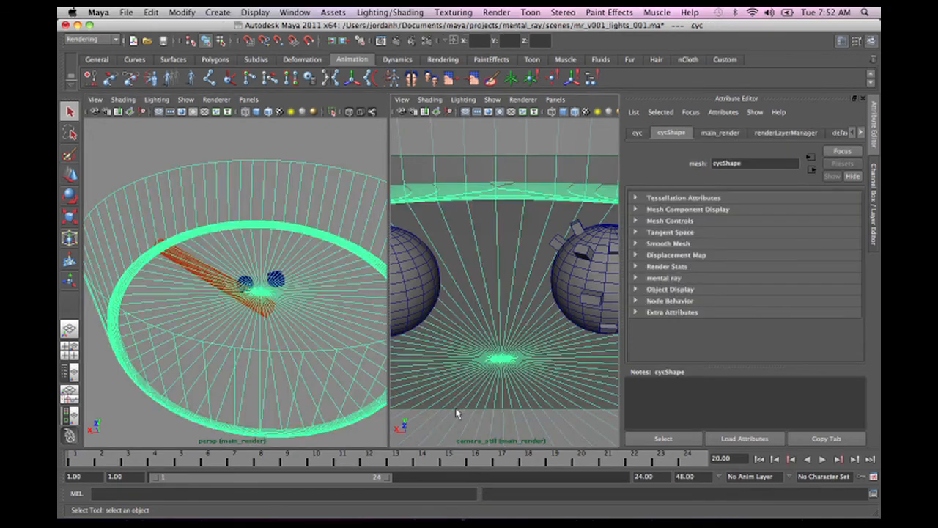
{"action": "key", "text": "space"}
{"action": "key", "text": "space"}
{"action": "scroll", "coordinate": [413, 289], "scroll_direction": "down", "scroll_amount": 3}
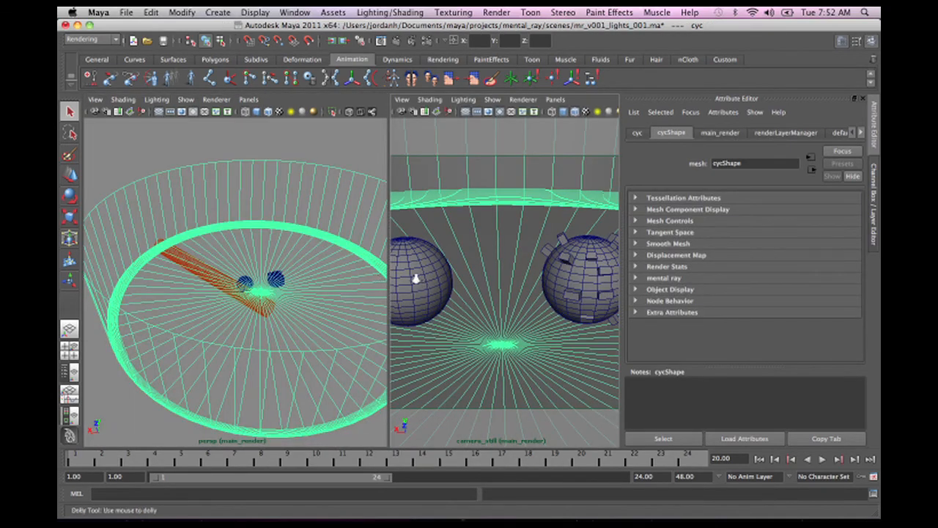
{"action": "key", "text": "space"}
{"action": "scroll", "coordinate": [397, 274], "scroll_direction": "up", "scroll_amount": 5}
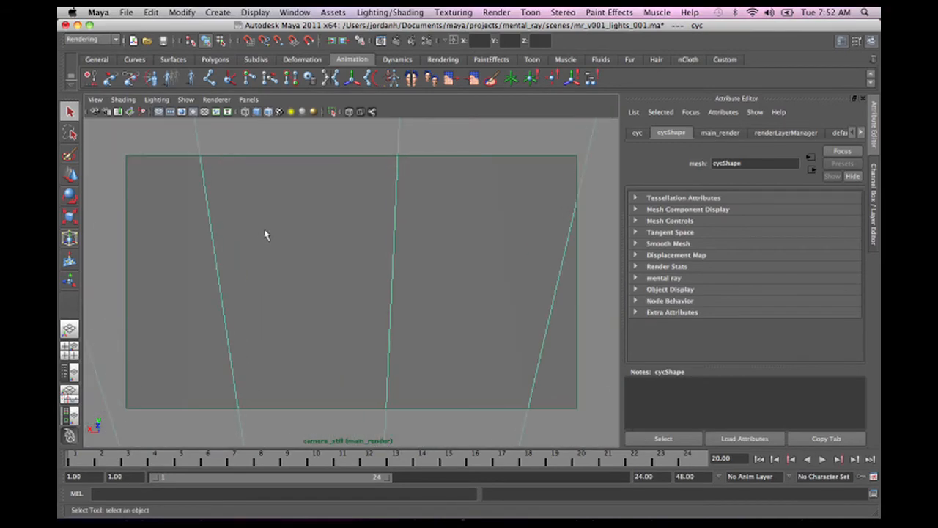
{"action": "scroll", "coordinate": [266, 234], "scroll_direction": "down", "scroll_amount": 6}
{"action": "left_click", "coordinate": [182, 10]}
{"action": "mouse_move", "coordinate": [218, 11]}
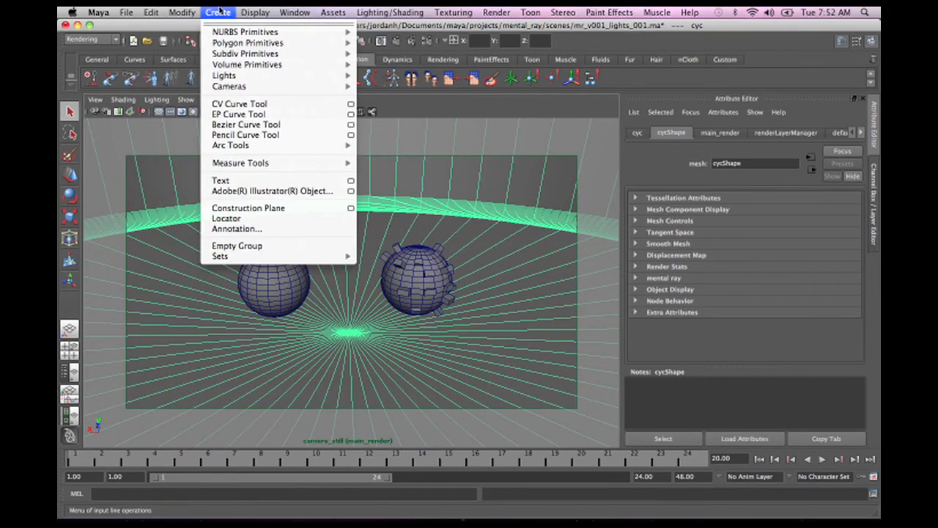
{"action": "mouse_move", "coordinate": [248, 43]}
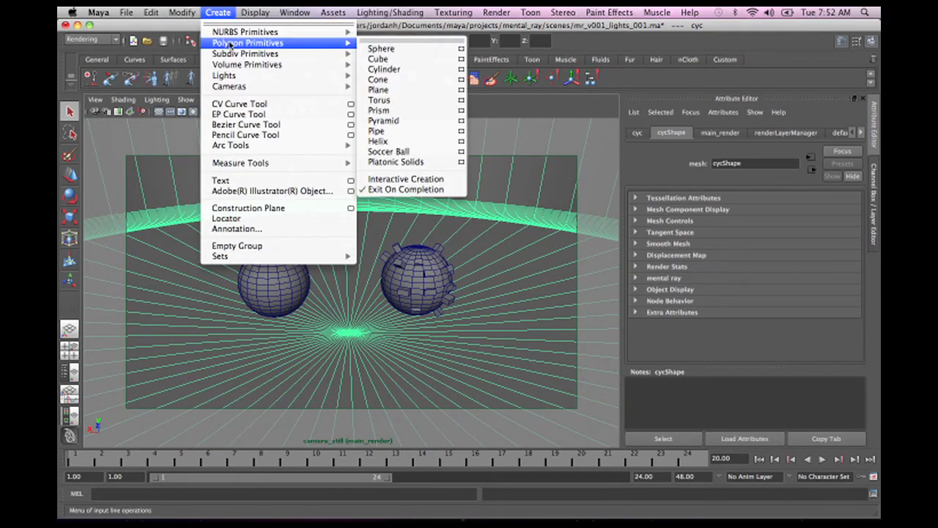
{"action": "left_click", "coordinate": [403, 90]}
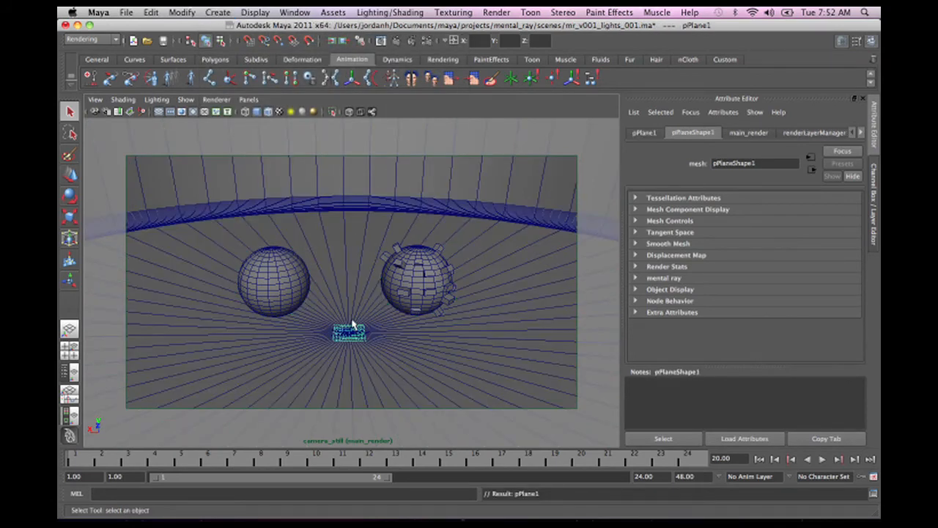
Scale the new plane up into a large floor surface that extends beneath and around both spheres.
{"action": "key", "text": "r"}
{"action": "mouse_move", "coordinate": [350, 333]}
{"action": "left_mouse_down"}
{"action": "mouse_move", "coordinate": [345, 318]}
{"action": "mouse_move", "coordinate": [346, 335]}
{"action": "mouse_move", "coordinate": [350, 311]}
{"action": "mouse_move", "coordinate": [344, 322]}
{"action": "mouse_move", "coordinate": [379, 313]}
{"action": "mouse_move", "coordinate": [375, 298]}
{"action": "mouse_move", "coordinate": [380, 320]}
{"action": "mouse_move", "coordinate": [352, 311]}
{"action": "mouse_move", "coordinate": [342, 226]}
{"action": "mouse_move", "coordinate": [319, 308]}
{"action": "mouse_move", "coordinate": [383, 245]}
{"action": "mouse_move", "coordinate": [396, 258]}
{"action": "mouse_move", "coordinate": [442, 266]}
{"action": "mouse_move", "coordinate": [373, 299]}
{"action": "mouse_move", "coordinate": [352, 279]}
{"action": "mouse_move", "coordinate": [356, 262]}
{"action": "mouse_move", "coordinate": [298, 329]}
{"action": "mouse_move", "coordinate": [323, 291]}
{"action": "mouse_move", "coordinate": [360, 321]}
{"action": "left_mouse_up"}
{"action": "key", "text": "w"}
{"action": "key", "text": "r"}
{"action": "right_click_drag", "start_coordinate": [361, 321], "coordinate": [316, 316], "text": "alt"}
{"action": "key", "text": "space"}
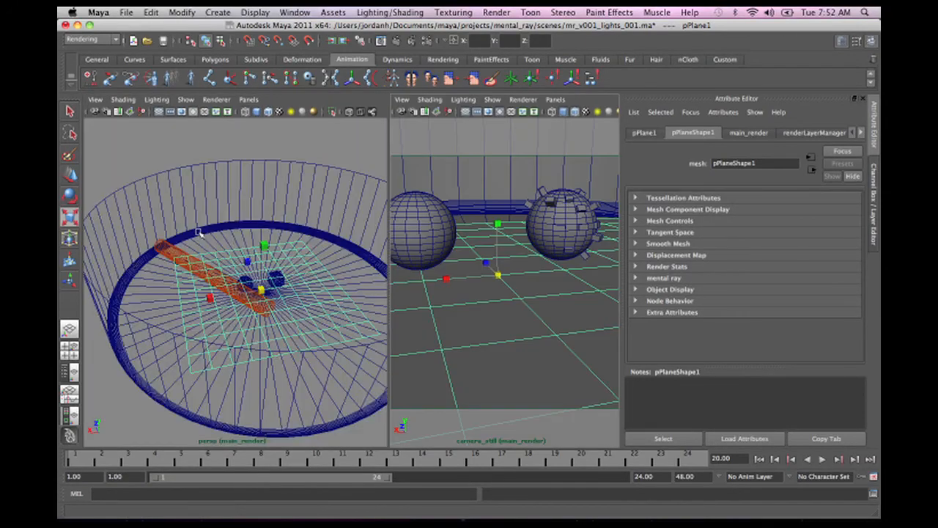
Display the Hypershade in place of the camera_still view, clear the selection and enlarge the Hypershade.
{"action": "key", "text": "space"}
{"action": "left_click", "coordinate": [243, 259]}
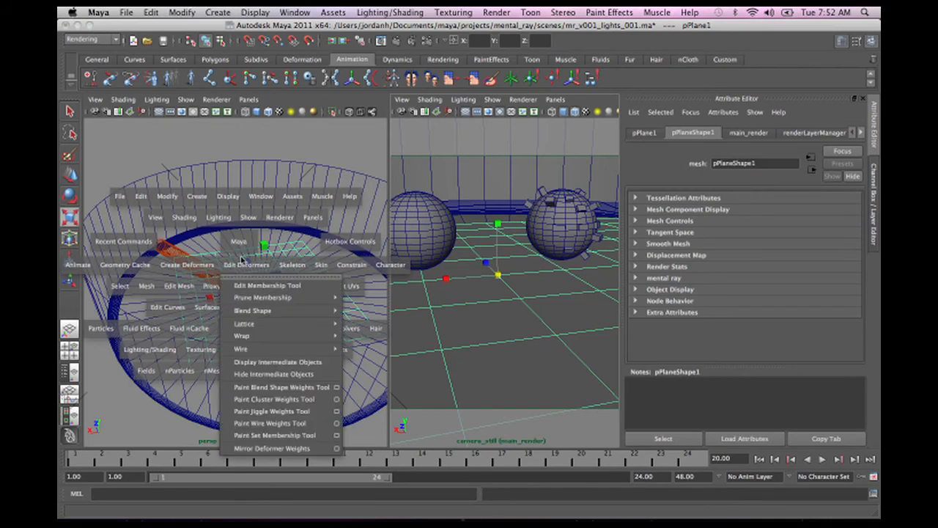
{"action": "left_click_drag", "start_coordinate": [244, 253], "coordinate": [204, 257]}
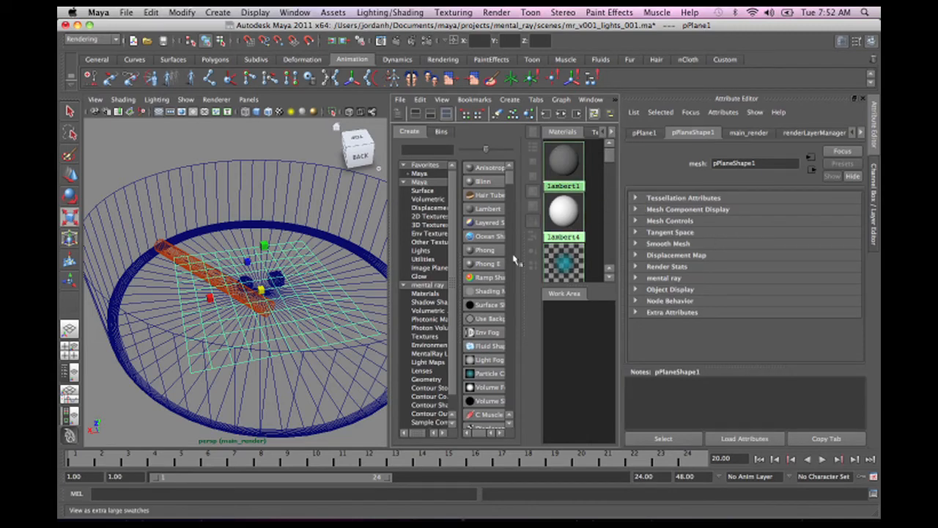
{"action": "left_click", "coordinate": [568, 352]}
{"action": "key", "text": "space"}
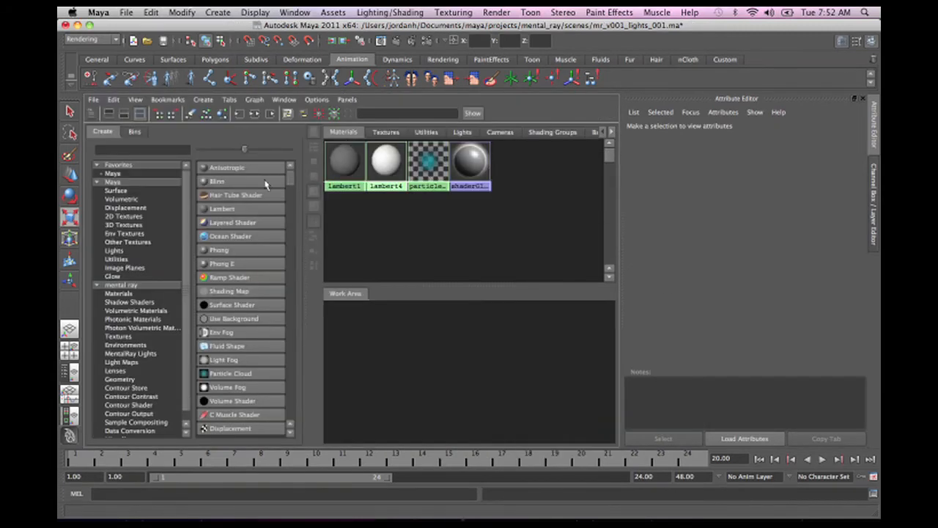
Create a Blinn material with a black color and lower its Diffuse to the minimum.
{"action": "left_click", "coordinate": [218, 182]}
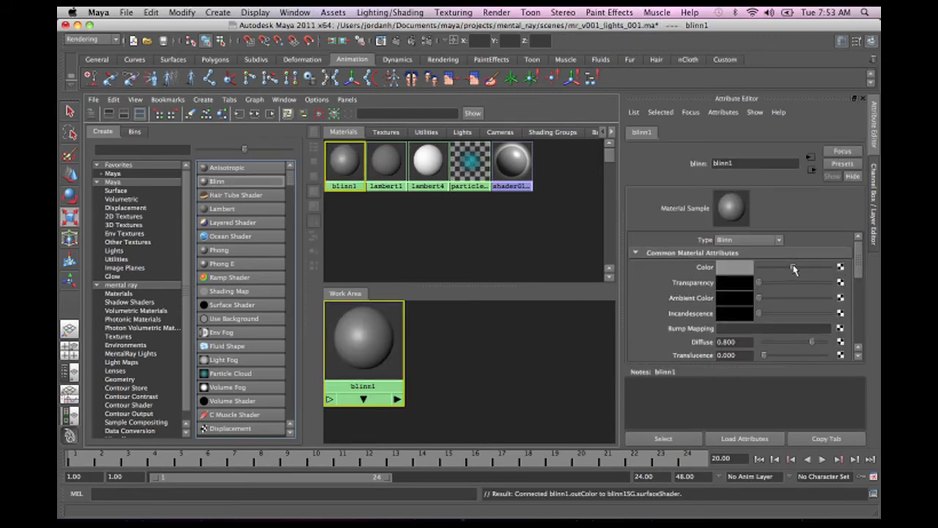
{"action": "left_click_drag", "start_coordinate": [793, 267], "coordinate": [759, 268]}
{"action": "left_click_drag", "start_coordinate": [860, 270], "coordinate": [861, 283]}
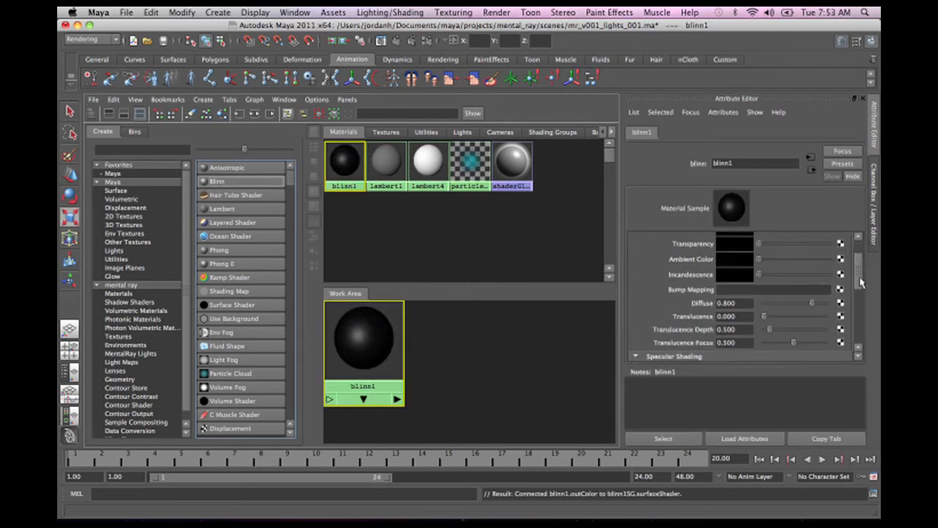
{"action": "left_click_drag", "start_coordinate": [811, 303], "coordinate": [764, 302]}
Set the Blinn material's Reflectivity to 1, Specular Roll Off to 1 and Eccentricity to about 0.43.
{"action": "left_click_drag", "start_coordinate": [864, 287], "coordinate": [863, 308]}
{"action": "mouse_move", "coordinate": [794, 320]}
{"action": "left_mouse_down"}
{"action": "mouse_move", "coordinate": [833, 321]}
{"action": "mouse_move", "coordinate": [845, 334]}
{"action": "left_mouse_up"}
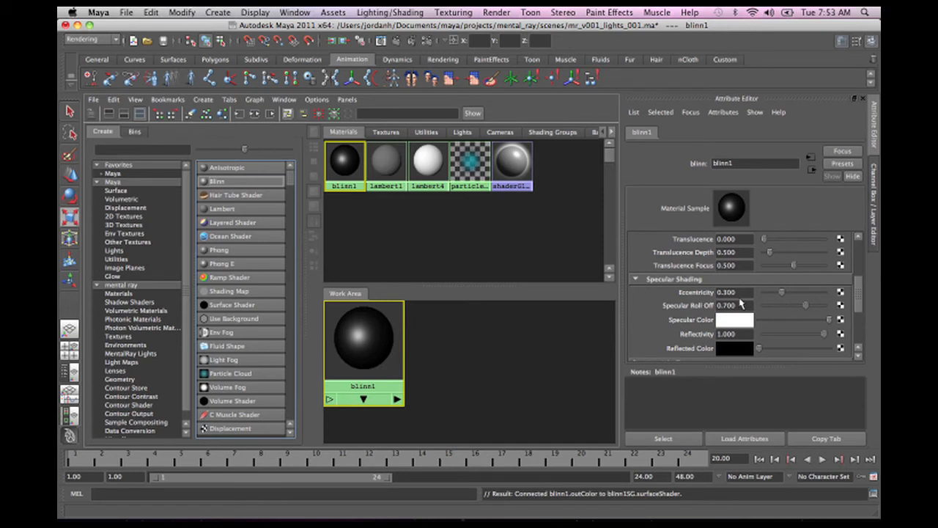
{"action": "left_click_drag", "start_coordinate": [781, 294], "coordinate": [818, 305]}
{"action": "left_click_drag", "start_coordinate": [736, 305], "coordinate": [679, 301]}
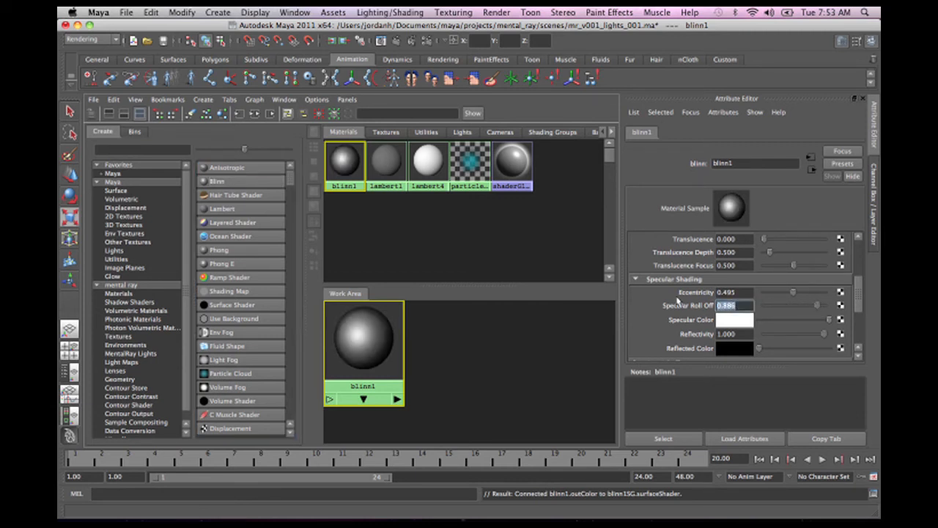
{"action": "type", "text": "1"}
{"action": "key", "text": "Tab"}
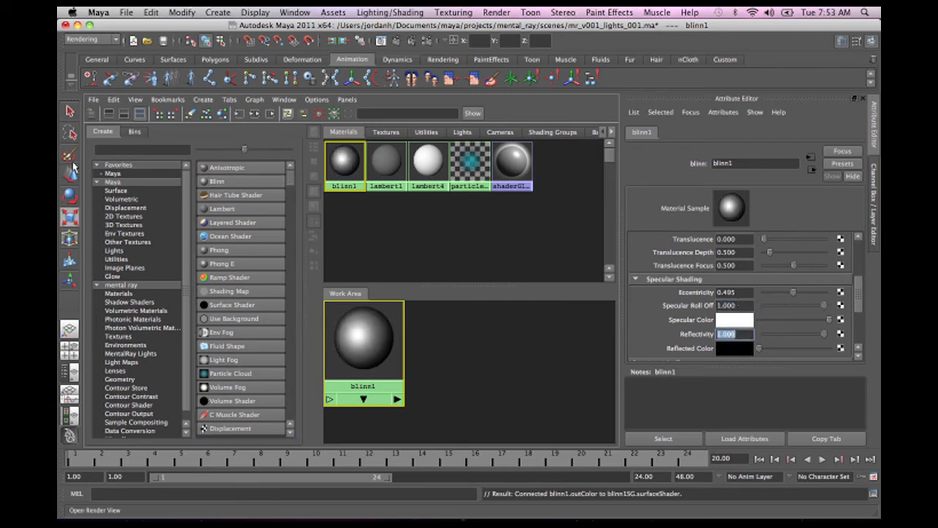
{"action": "left_click_drag", "start_coordinate": [798, 294], "coordinate": [791, 296]}
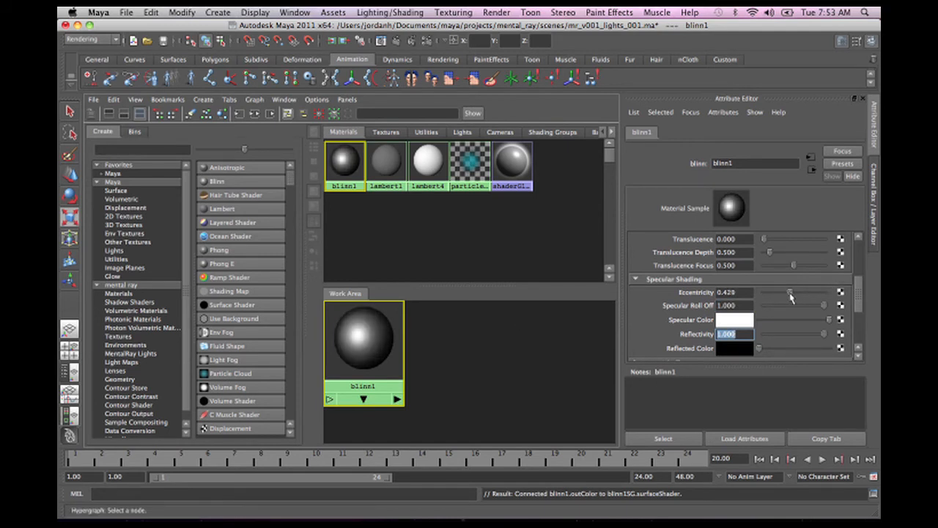
{"action": "left_click", "coordinate": [507, 307]}
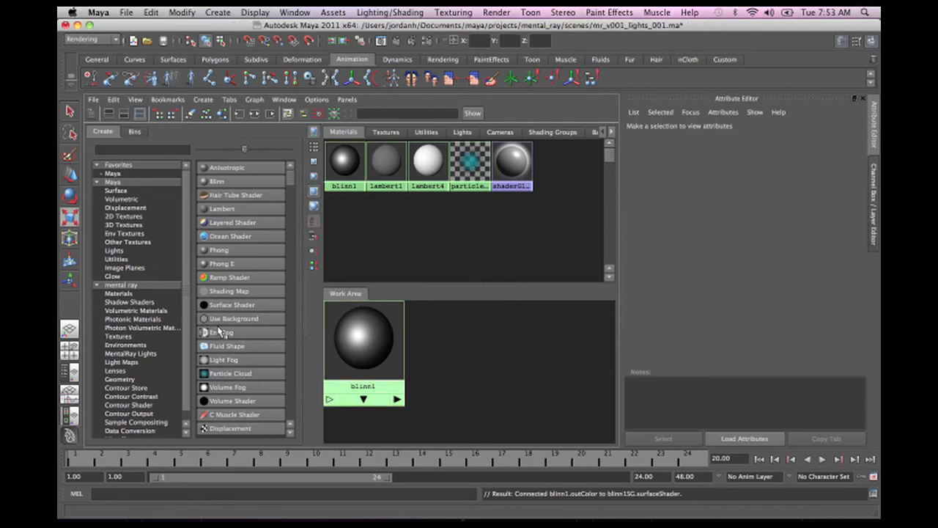
Assign the black Blinn material to the plane and switch the perspective viewport to the camera_still view.
{"action": "key", "text": "space"}
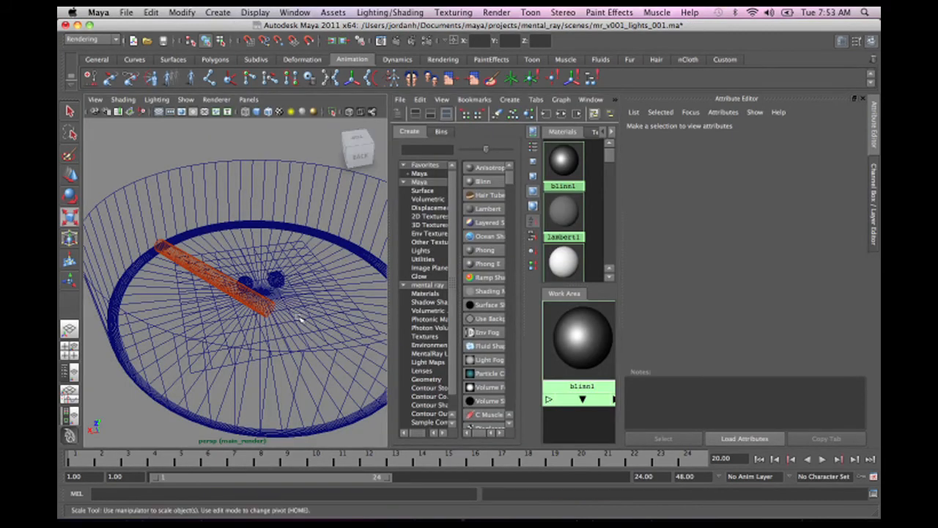
{"action": "left_click", "coordinate": [286, 233]}
{"action": "right_click_drag", "start_coordinate": [562, 336], "coordinate": [563, 304]}
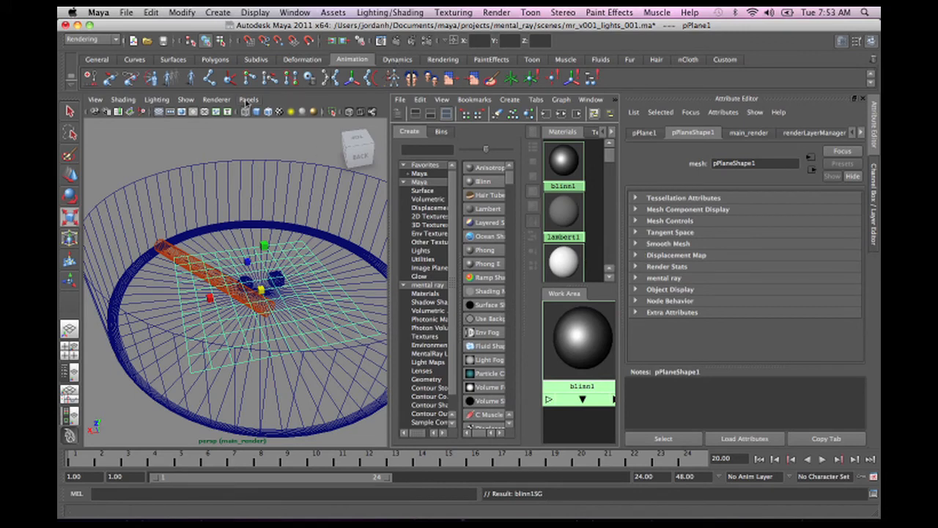
{"action": "left_click", "coordinate": [248, 100]}
{"action": "mouse_move", "coordinate": [256, 112]}
{"action": "left_click", "coordinate": [391, 112]}
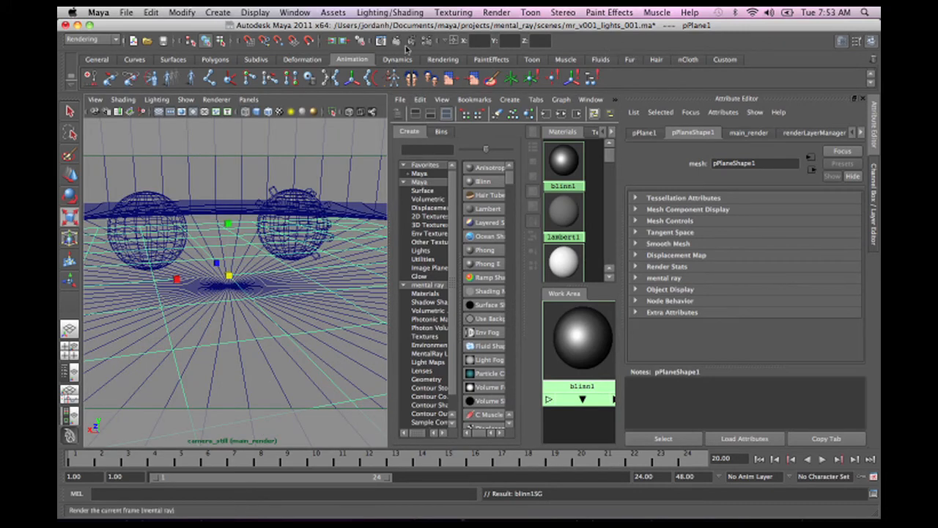
Check the previous render in the Render View, and save the scene.
{"action": "left_click", "coordinate": [382, 41]}
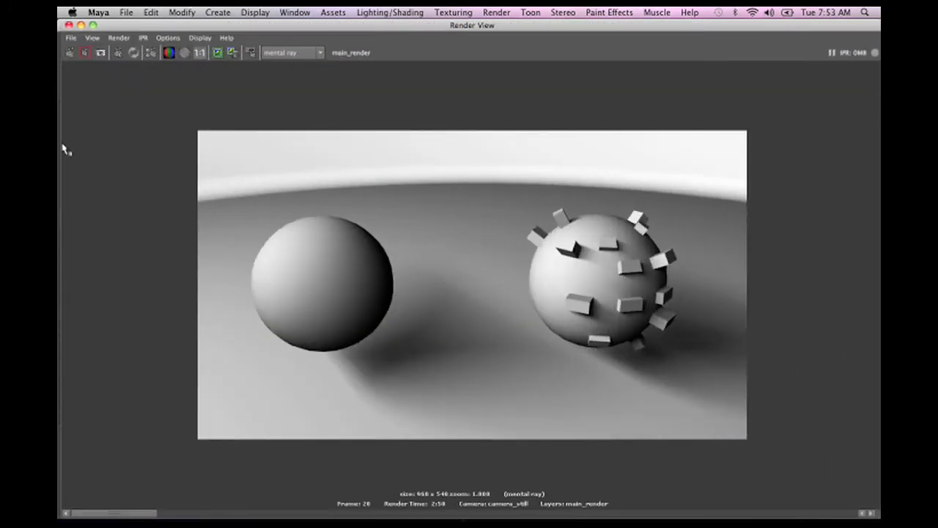
{"action": "left_click", "coordinate": [80, 25]}
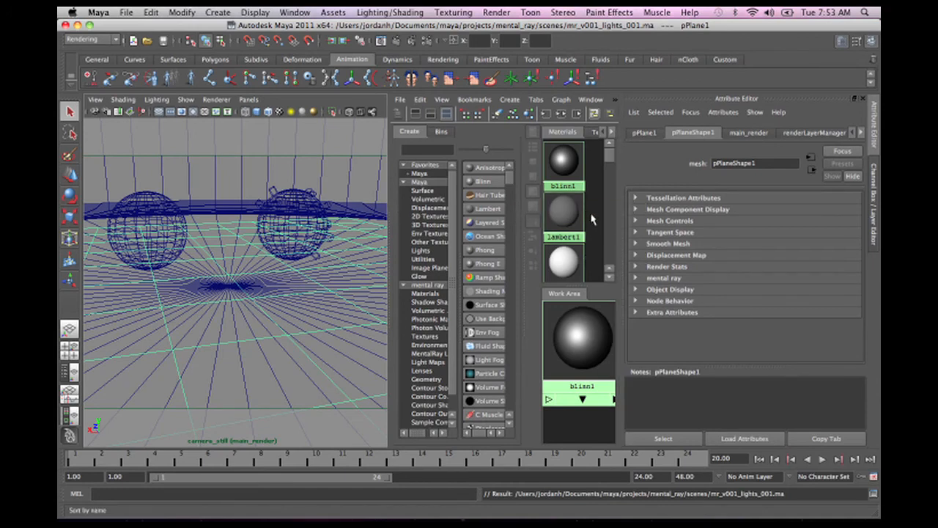
{"action": "left_click", "coordinate": [377, 183]}
Duplicate the white lambert4 material in the enlarged Hypershade.
{"action": "key", "text": "space"}
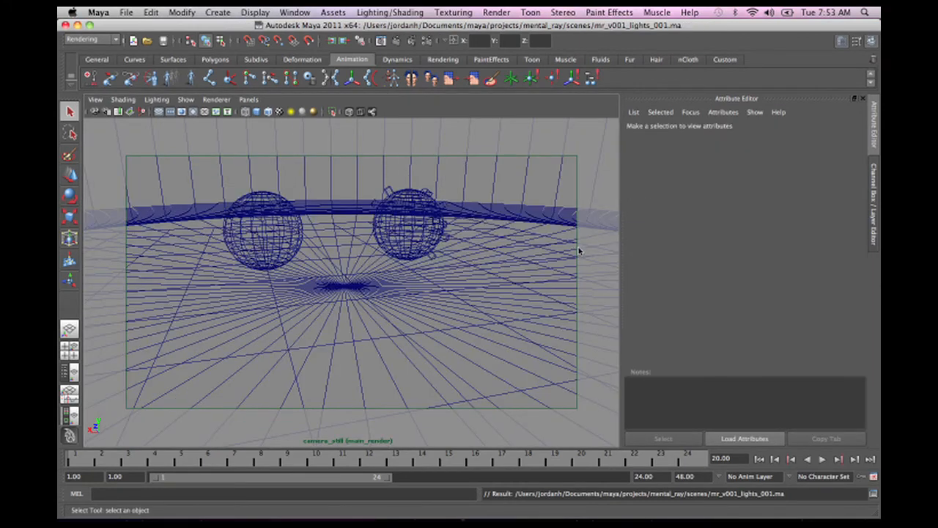
{"action": "key", "text": "space"}
{"action": "key", "text": "space"}
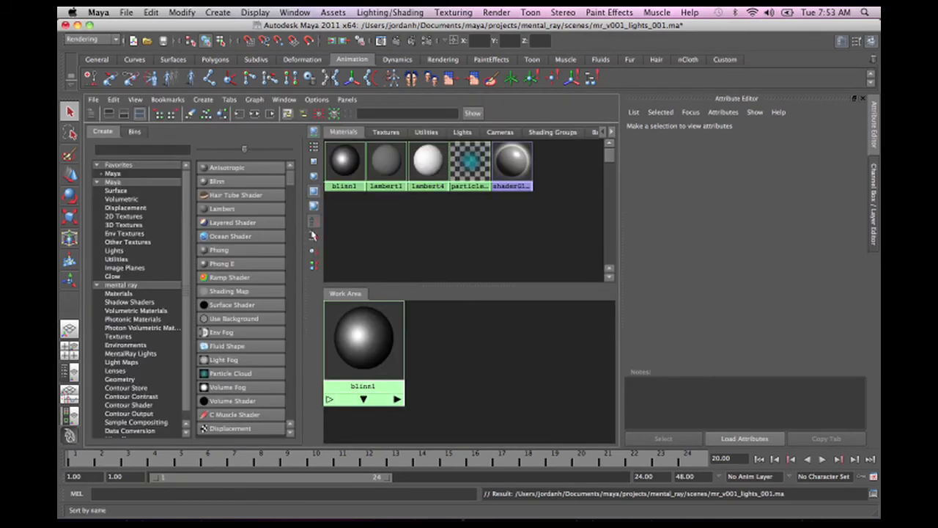
{"action": "left_click", "coordinate": [431, 163]}
{"action": "key", "text": "ctrl+d"}
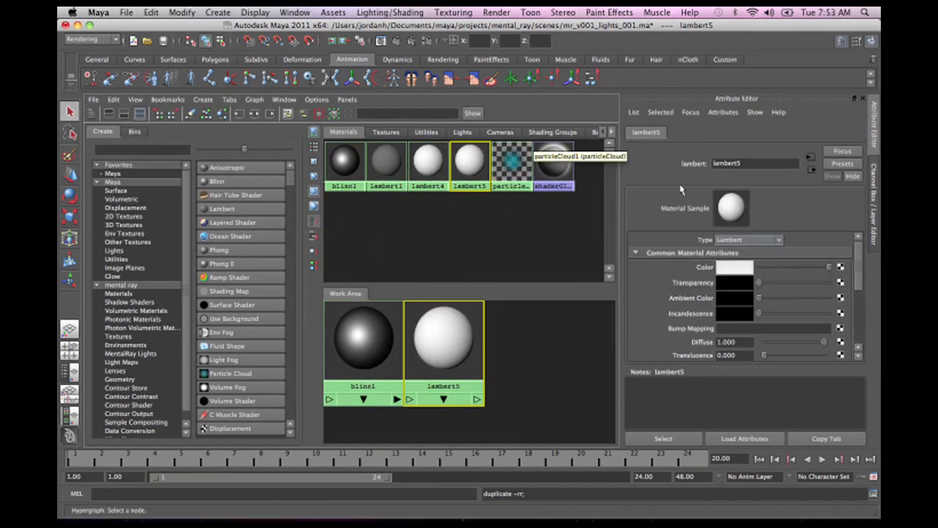
Set the duplicated lambert5 material's color to a bright blue with RGB about 0, 0.374, 1.
{"action": "left_click", "coordinate": [744, 269]}
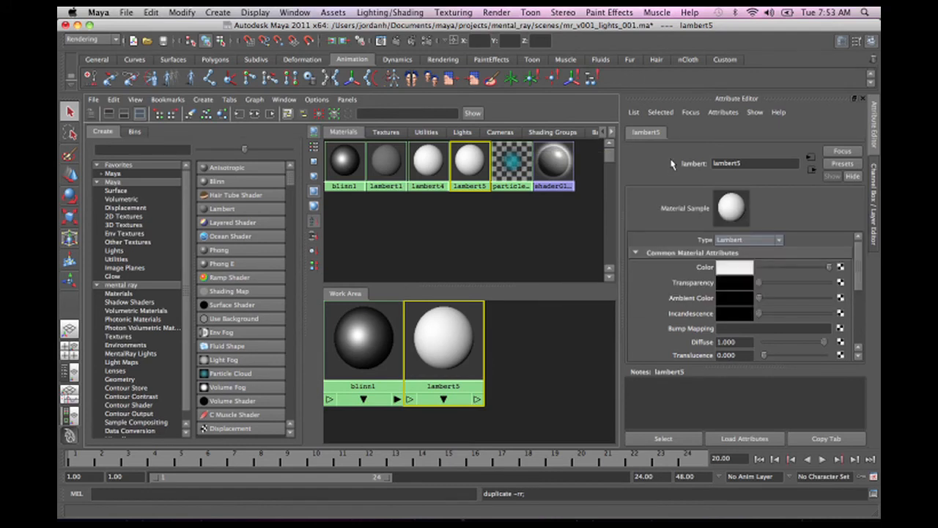
{"action": "left_click", "coordinate": [410, 216]}
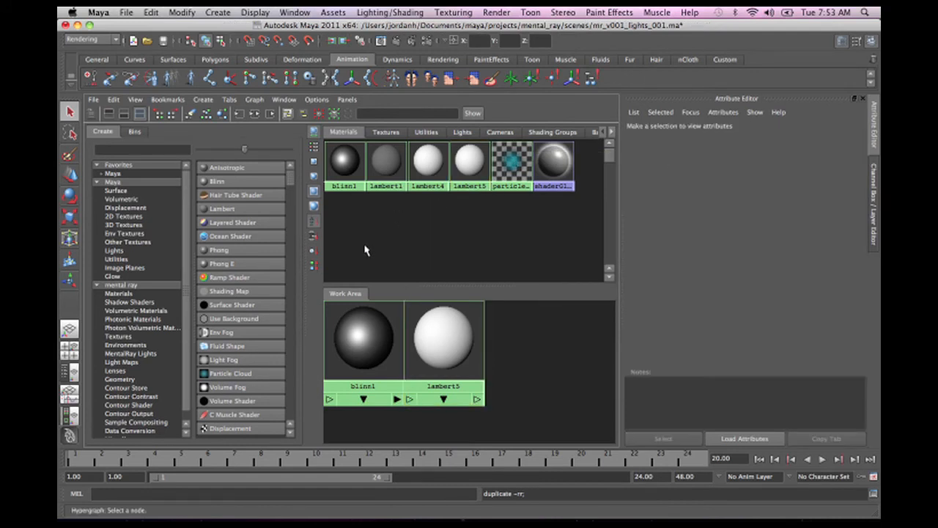
{"action": "left_click", "coordinate": [434, 339]}
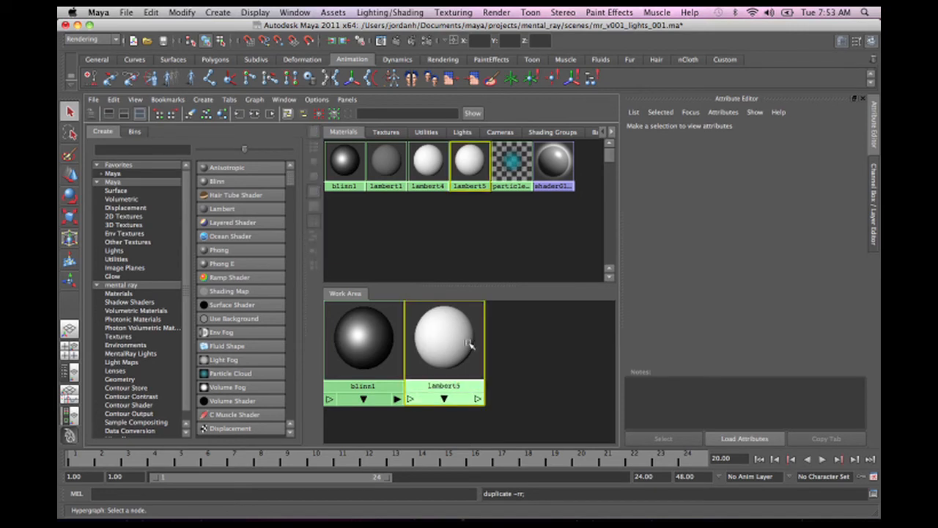
{"action": "left_click", "coordinate": [742, 267]}
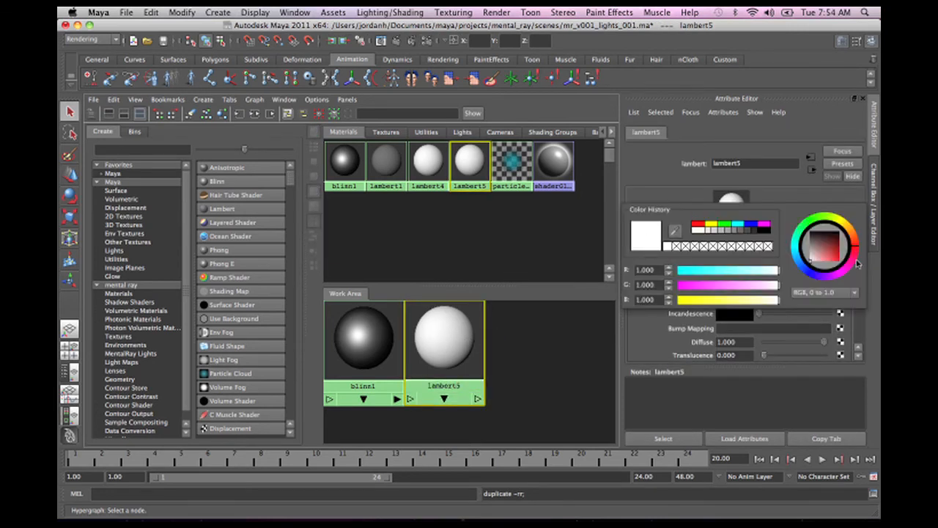
{"action": "left_click", "coordinate": [809, 219]}
{"action": "mouse_move", "coordinate": [809, 219]}
{"action": "left_mouse_down"}
{"action": "mouse_move", "coordinate": [768, 267]}
{"action": "mouse_move", "coordinate": [767, 286]}
{"action": "mouse_move", "coordinate": [659, 273]}
{"action": "left_mouse_up"}
{"action": "mouse_move", "coordinate": [733, 286]}
{"action": "left_mouse_down"}
{"action": "mouse_move", "coordinate": [666, 291]}
{"action": "mouse_move", "coordinate": [693, 297]}
{"action": "left_mouse_up"}
{"action": "left_click_drag", "start_coordinate": [812, 274], "coordinate": [798, 273]}
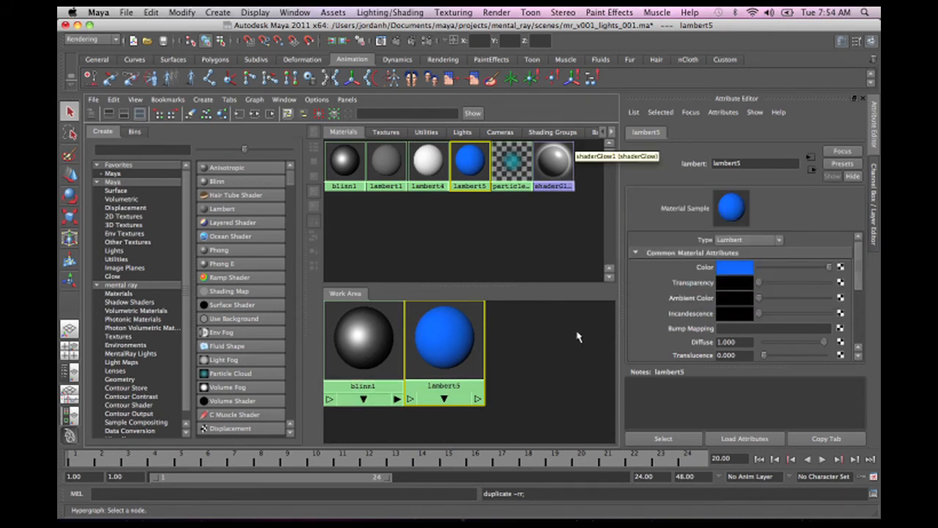
Duplicate the blue lambert5 material and set the copy's color to orange with RGB about 1, 0.337, 0.
{"action": "left_click", "coordinate": [578, 334]}
{"action": "left_click", "coordinate": [446, 348]}
{"action": "key", "text": "ctrl+d"}
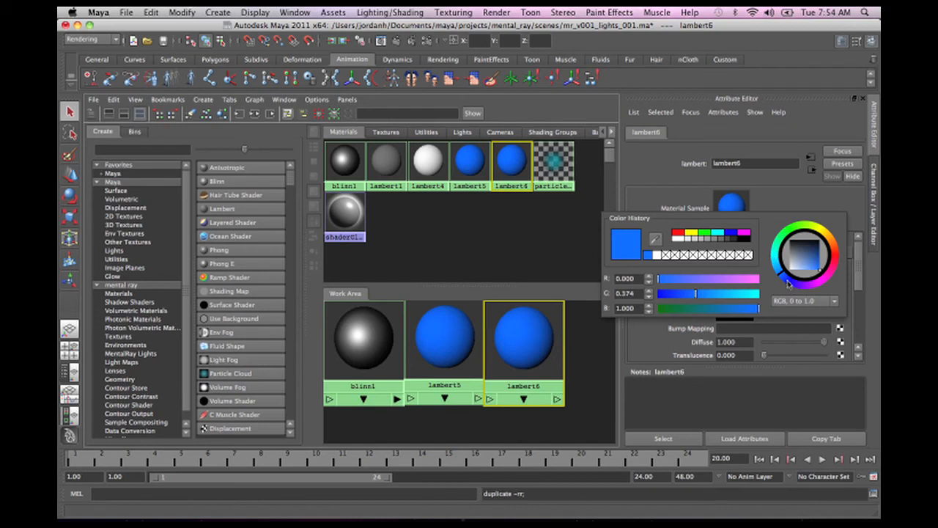
{"action": "left_click_drag", "start_coordinate": [788, 283], "coordinate": [862, 235]}
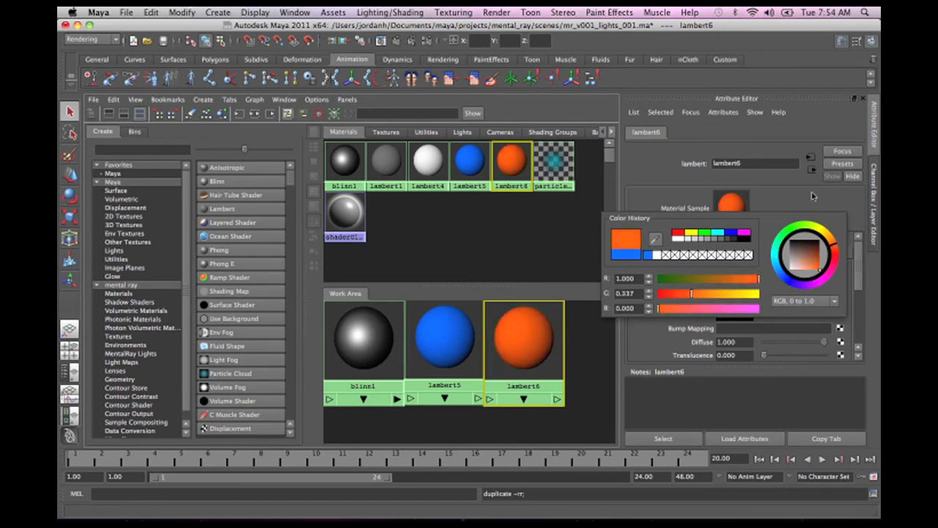
{"action": "left_click", "coordinate": [457, 250]}
Return to the split layout with the camera view and hide the Attribute Editor and the Hypershade's Create bar.
{"action": "key", "text": "space"}
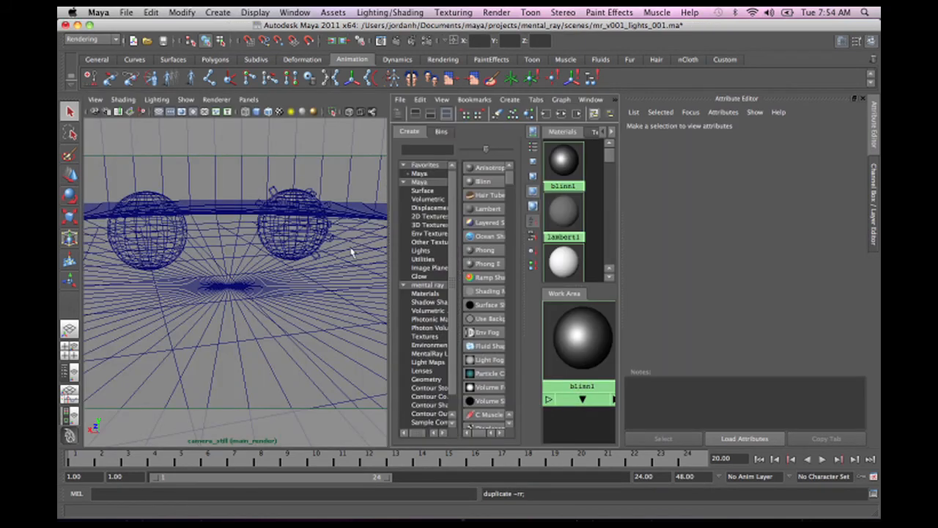
{"action": "left_click", "coordinate": [877, 116]}
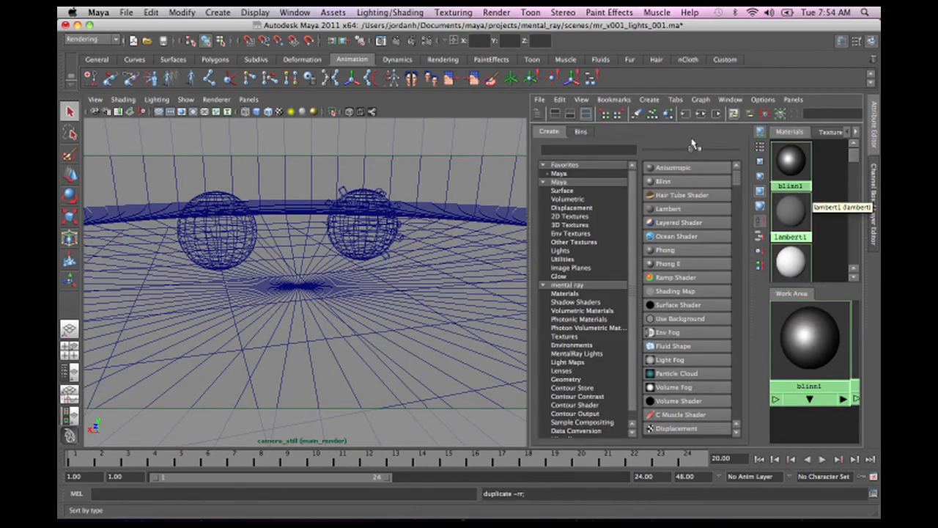
{"action": "left_click", "coordinate": [540, 114]}
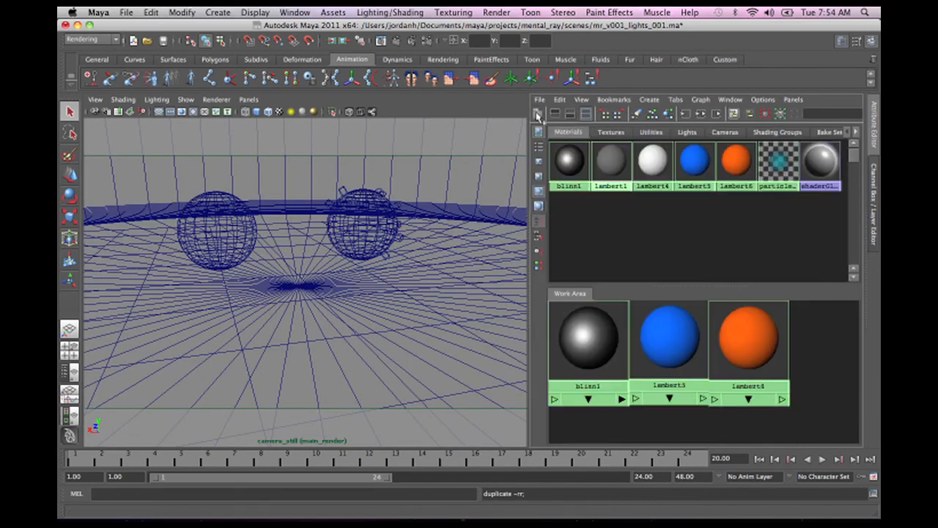
Assign the blue lambert5 material to the spiked sphere and the orange lambert6 material to the smooth sphere.
{"action": "left_click", "coordinate": [381, 217]}
{"action": "right_click_drag", "start_coordinate": [690, 332], "coordinate": [667, 286]}
{"action": "left_click", "coordinate": [231, 253]}
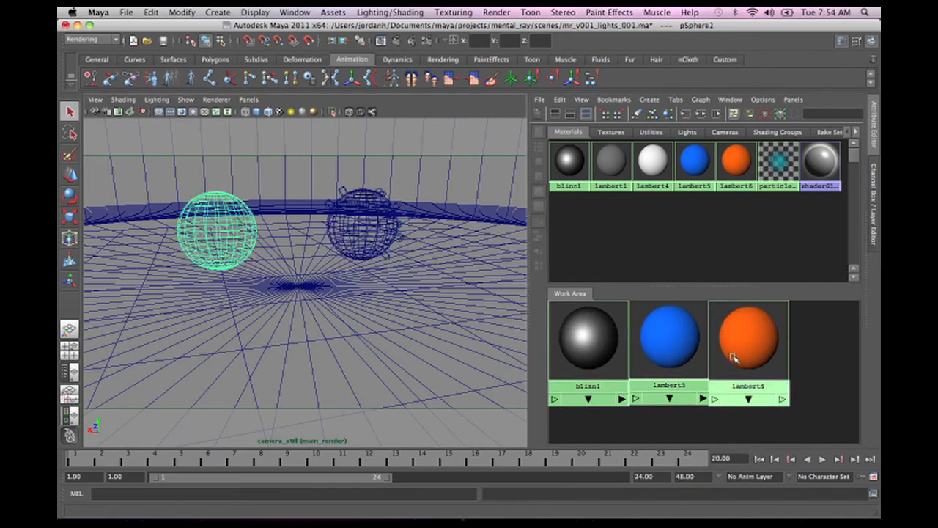
{"action": "right_click_drag", "start_coordinate": [758, 350], "coordinate": [752, 305]}
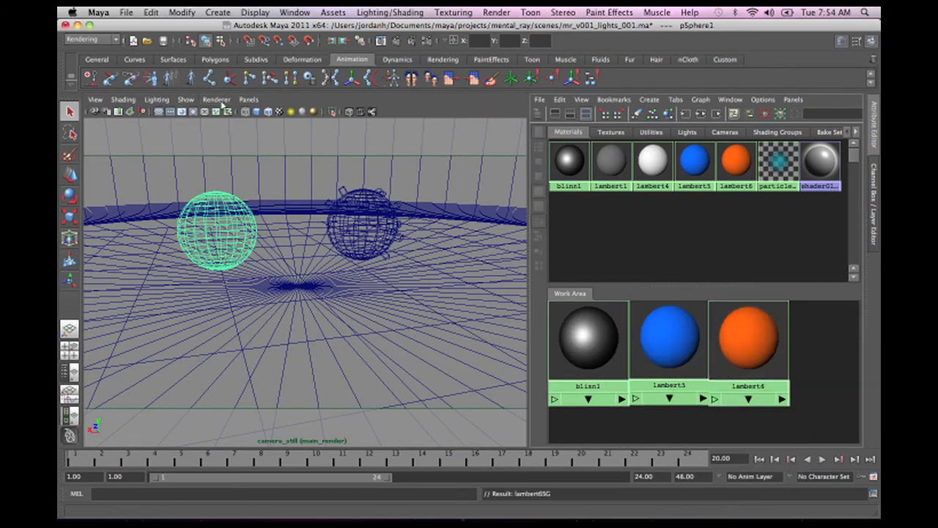
Display the camera view with Smooth Shade All, Wireframe on Shaded and Use Default Material.
{"action": "left_click", "coordinate": [123, 100]}
{"action": "left_click", "coordinate": [150, 124]}
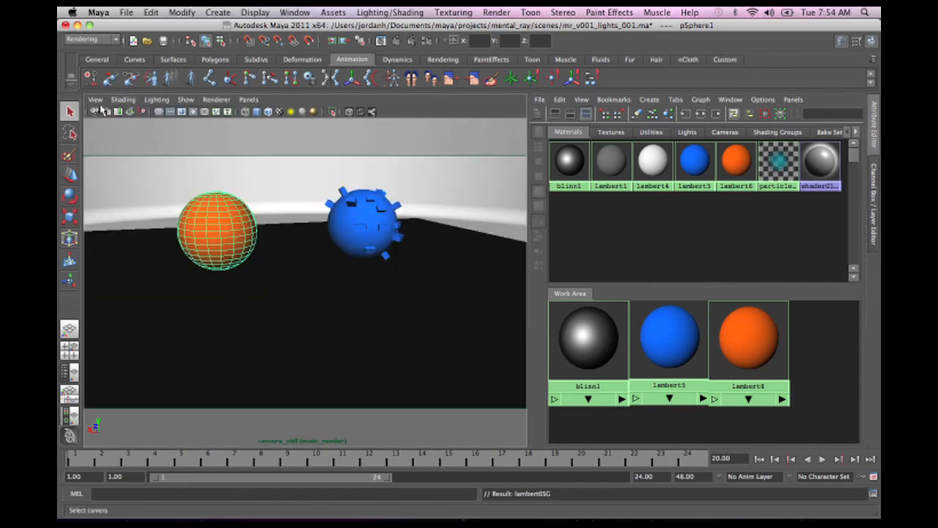
{"action": "left_click", "coordinate": [95, 100]}
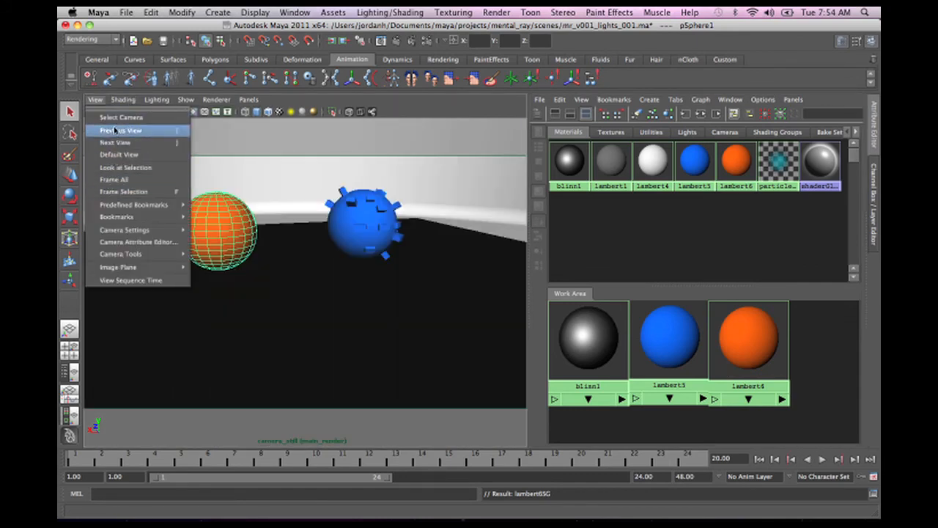
{"action": "left_click", "coordinate": [123, 100]}
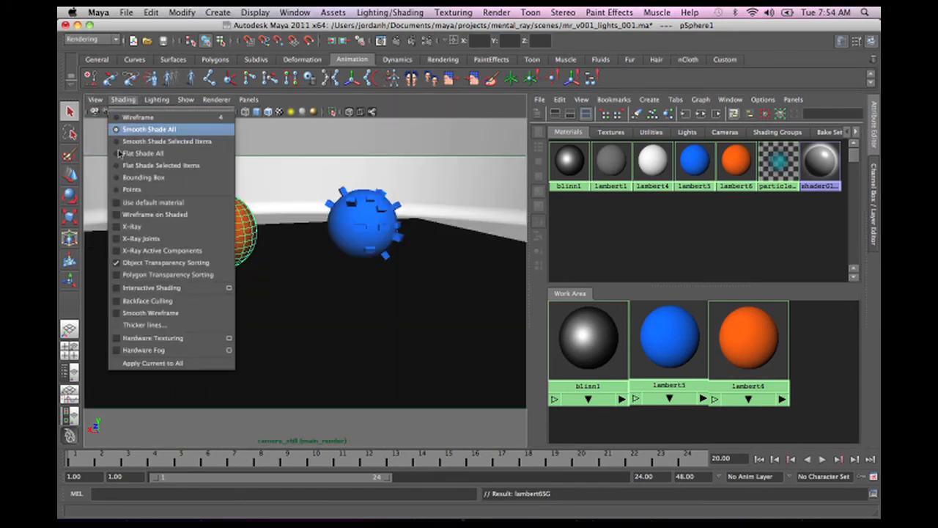
{"action": "left_click", "coordinate": [127, 214]}
{"action": "left_click", "coordinate": [123, 99]}
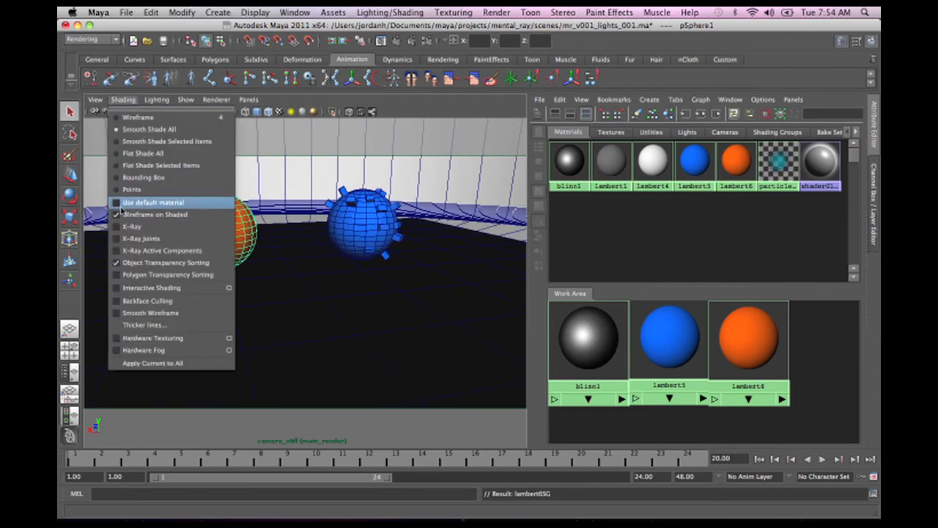
{"action": "left_click", "coordinate": [132, 201]}
Clear the object selection and render the camera_still view with mental ray in the Render View.
{"action": "left_click", "coordinate": [440, 192]}
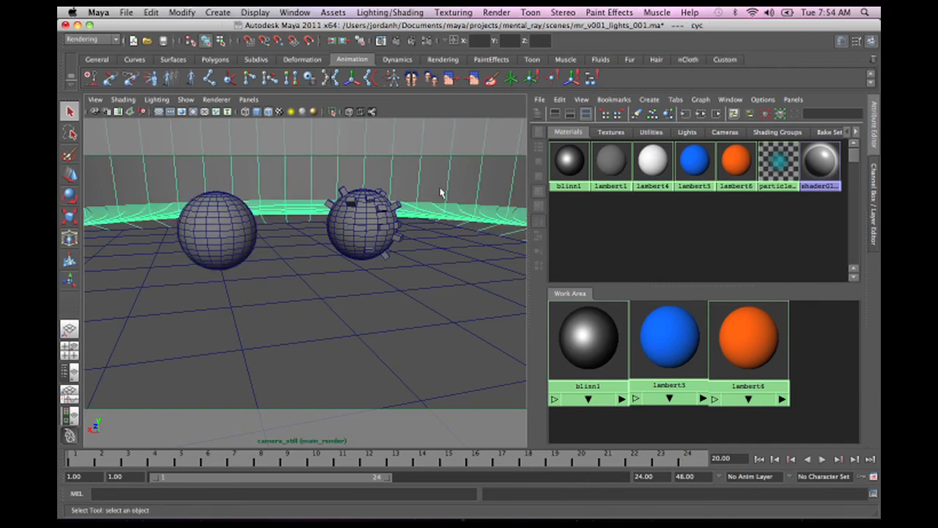
{"action": "left_click", "coordinate": [400, 304]}
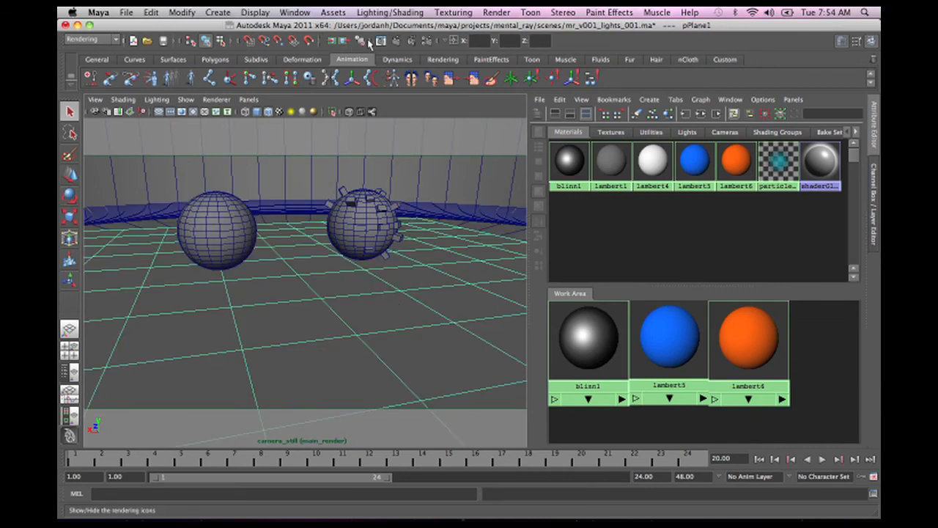
{"action": "left_click", "coordinate": [440, 147]}
{"action": "left_click", "coordinate": [380, 41]}
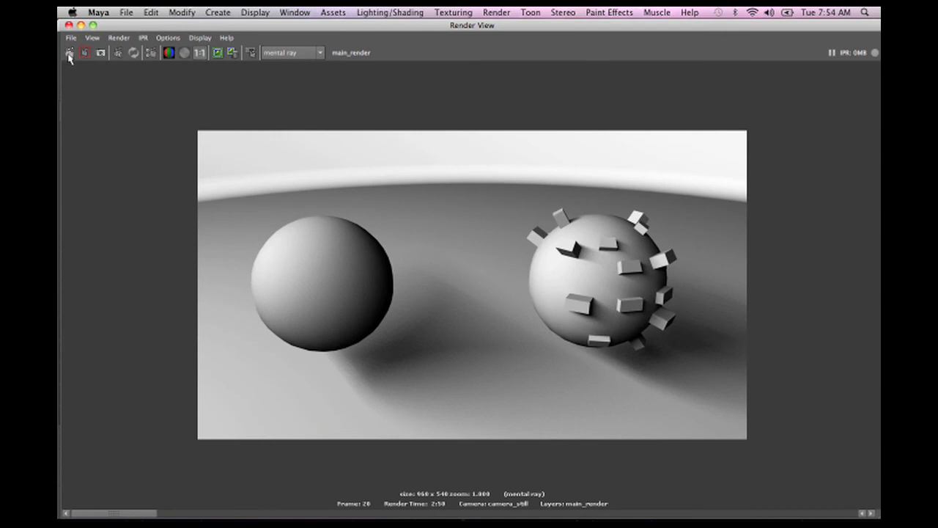
{"action": "left_click", "coordinate": [70, 54]}
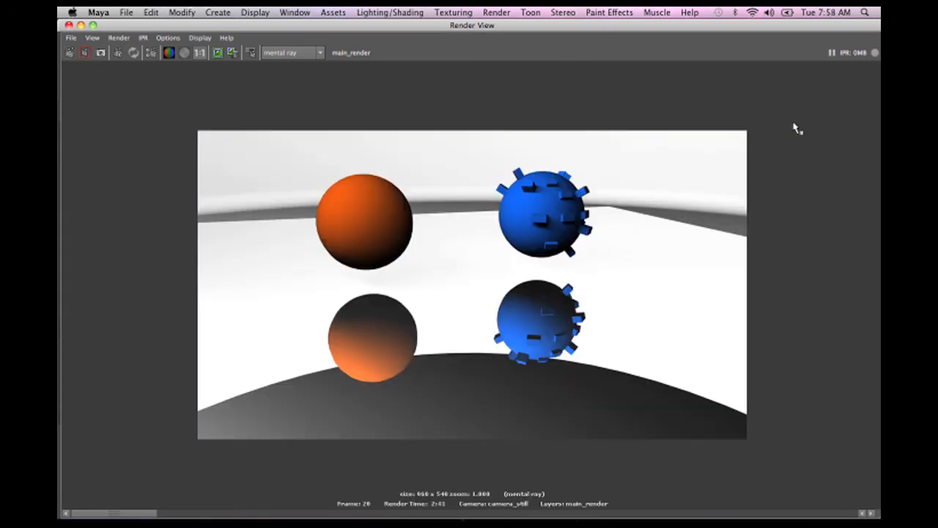